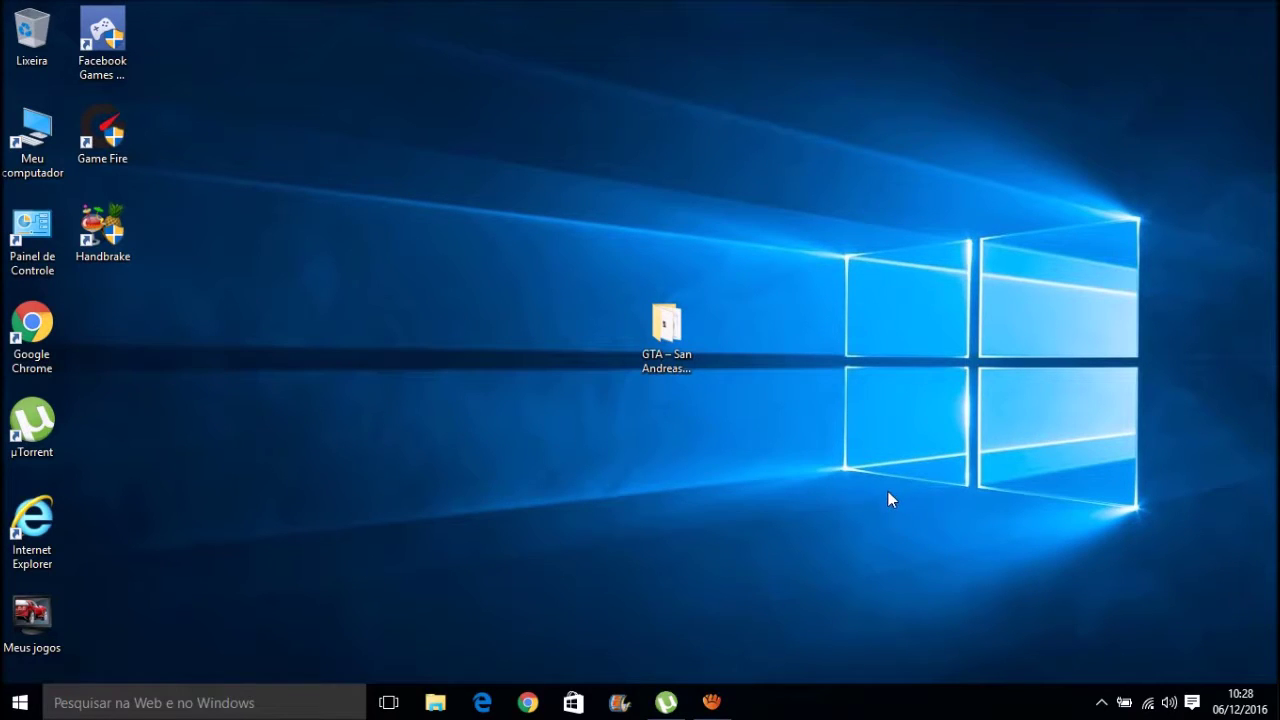
left_click(672, 338)
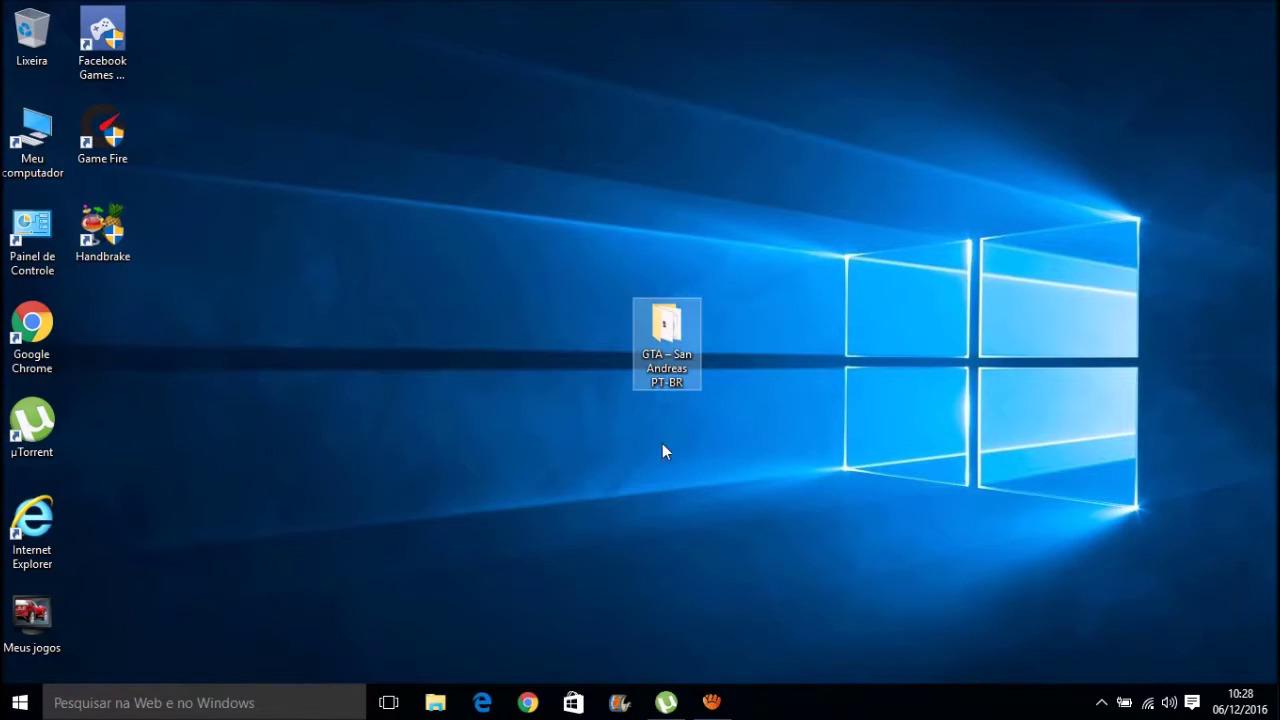
left_click_drag(920, 491, 400, 113)
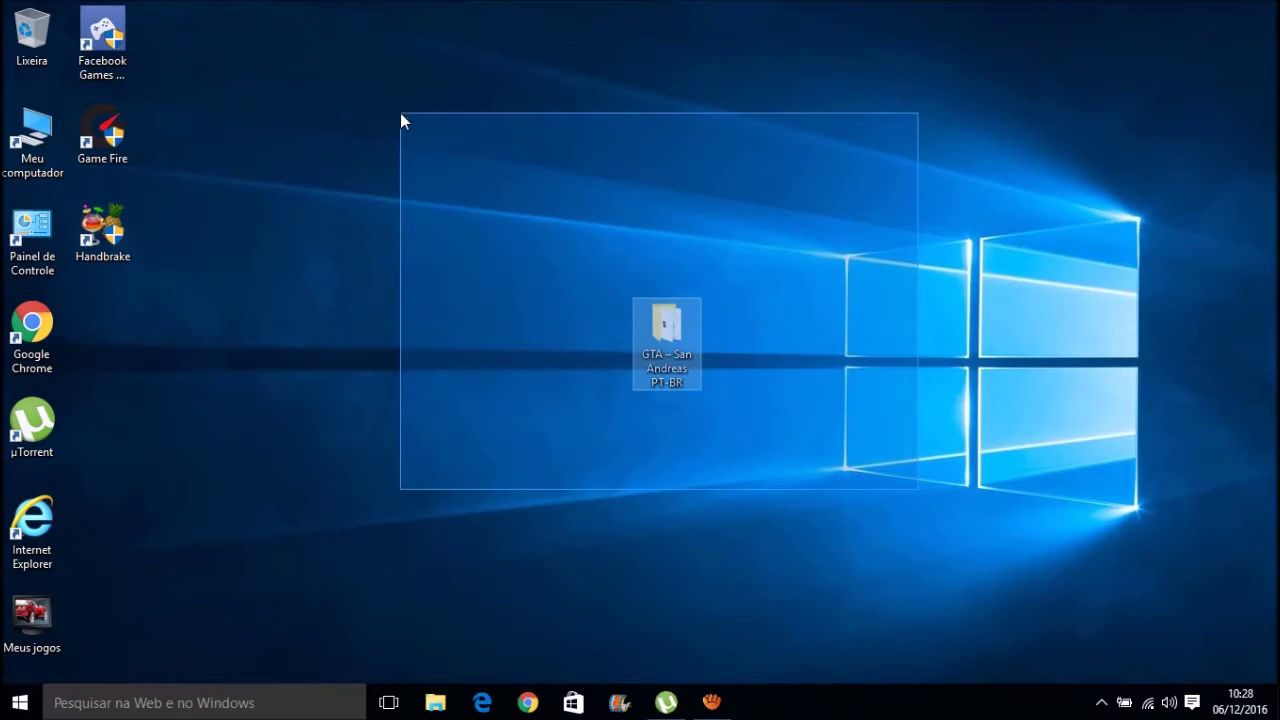
left_click(742, 400)
left_click_drag(717, 366, 634, 218)
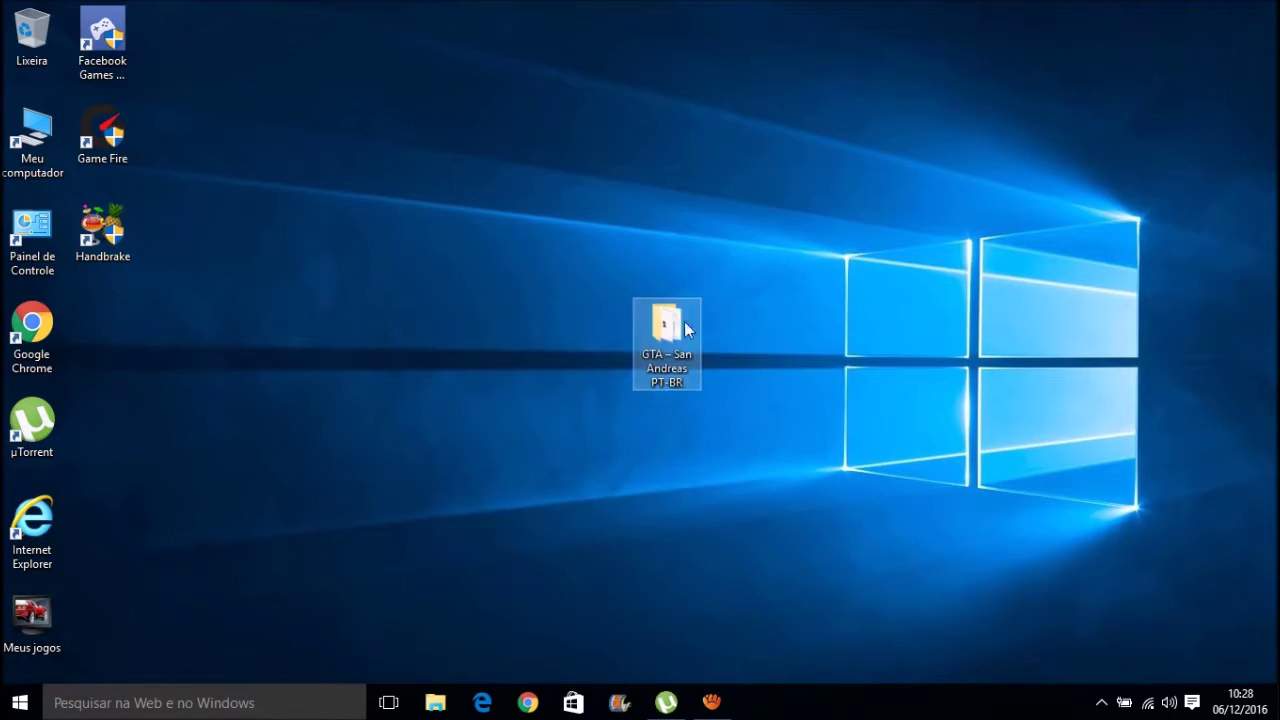
left_click_drag(730, 508, 634, 144)
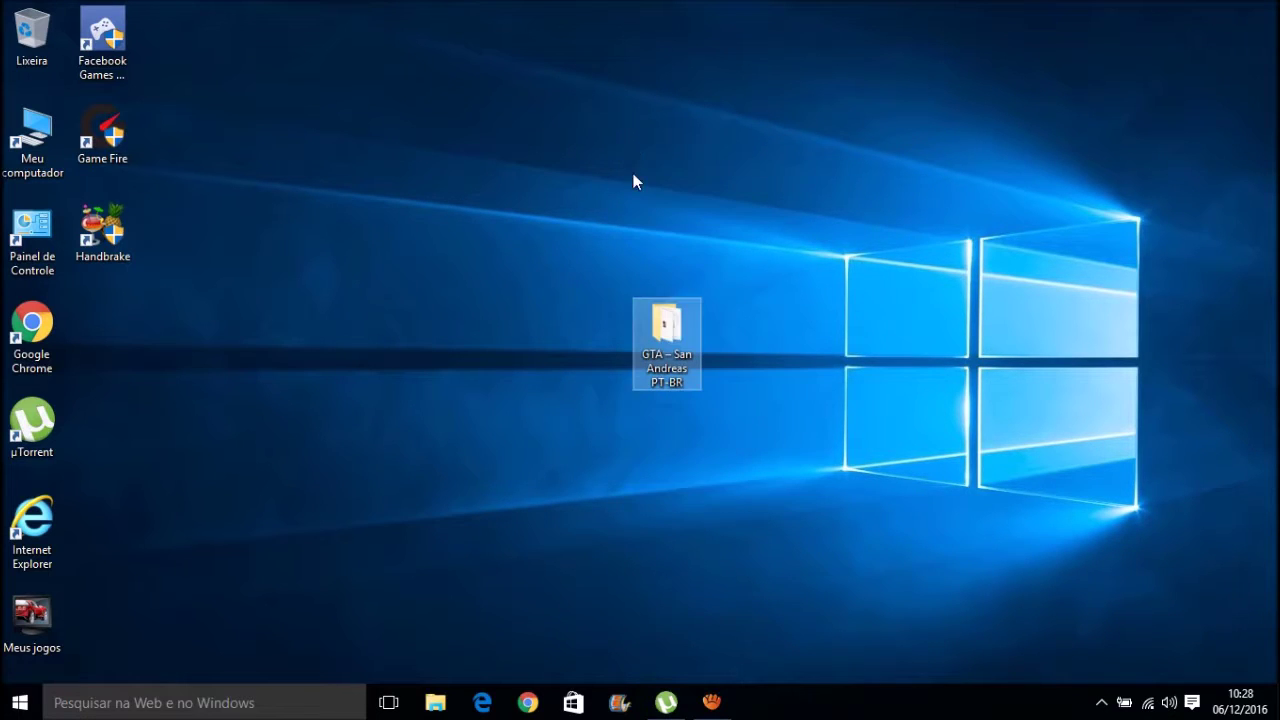
- Check the size details of the GTA – San Andreas PT-BR desktop folder in its properties
right_click(660, 348)
left_click(729, 668)
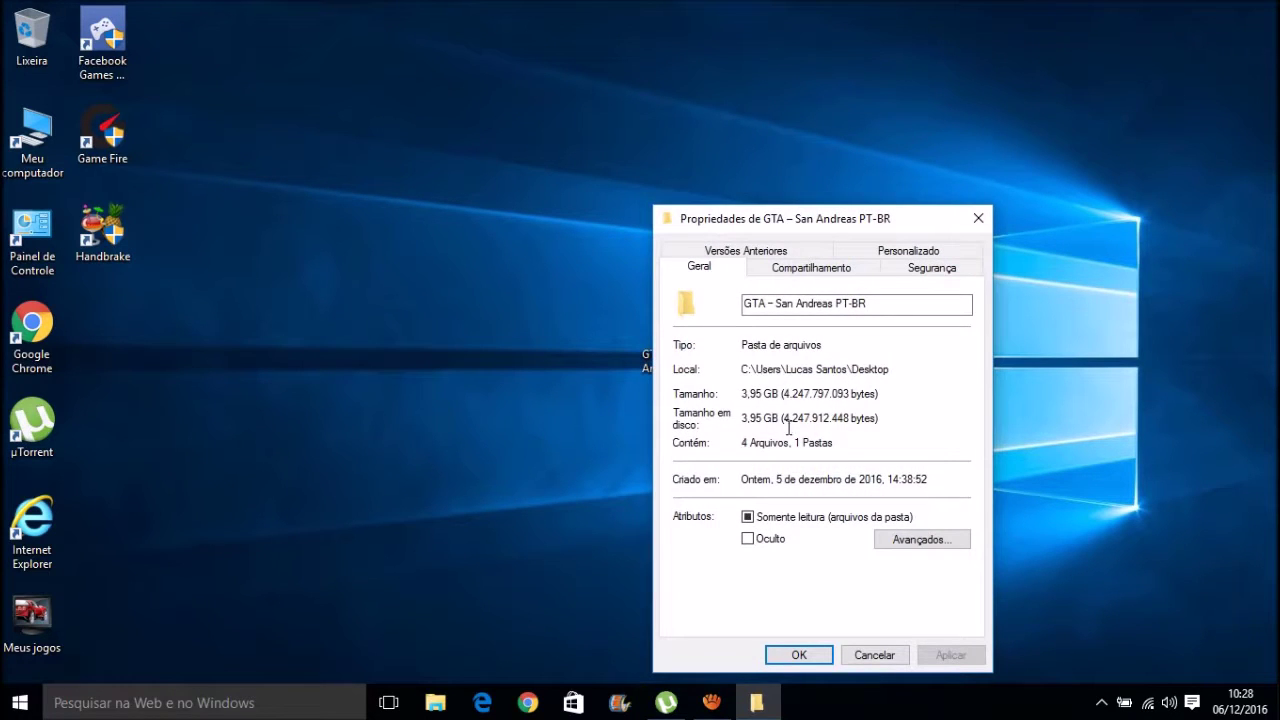
left_click(814, 650)
left_click_drag(898, 477, 540, 210)
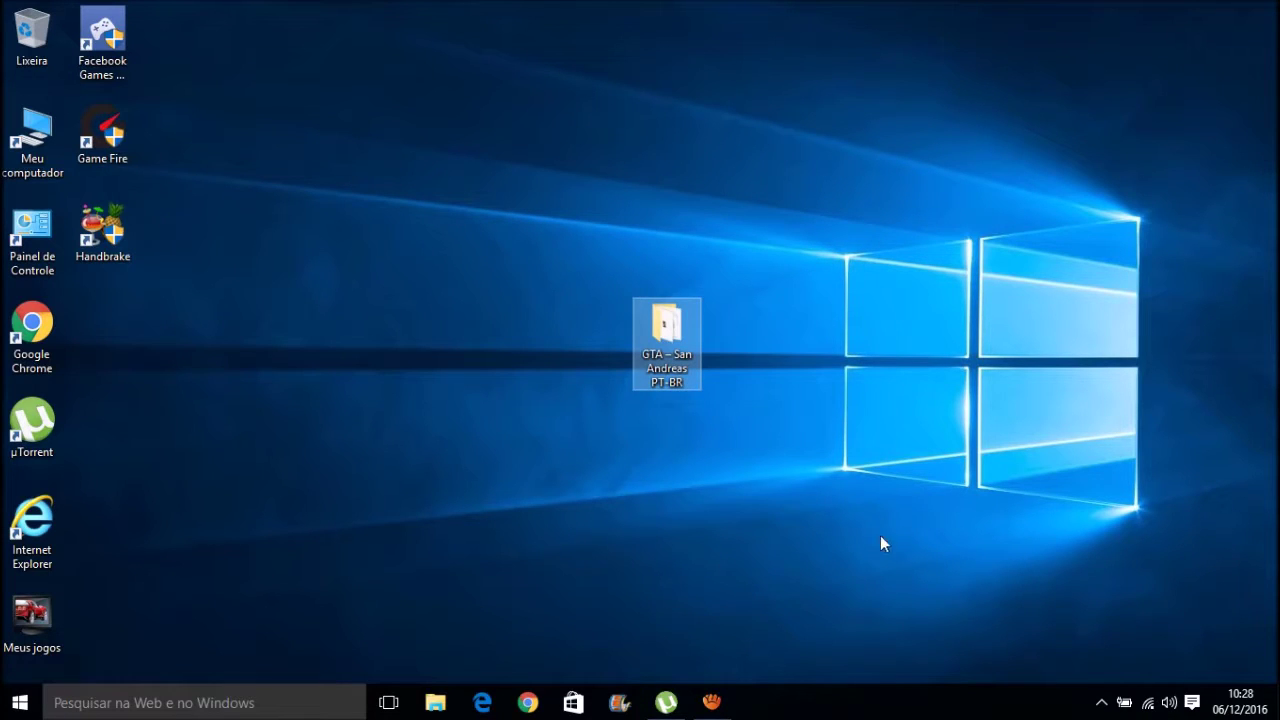
left_click_drag(794, 448, 633, 266)
left_click(704, 550)
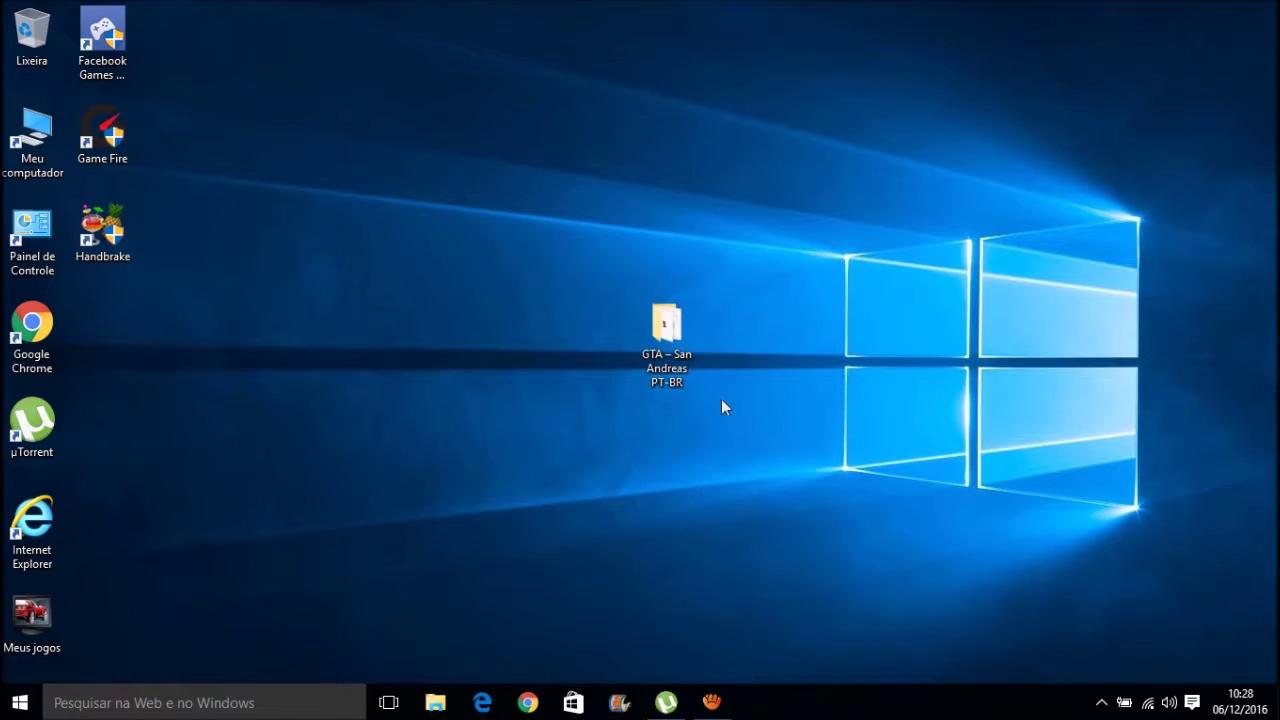
- Open the GTA – San Andreas PT-BR folder on the desktop
left_click(654, 334)
left_click(681, 531)
mouse_move(688, 343)
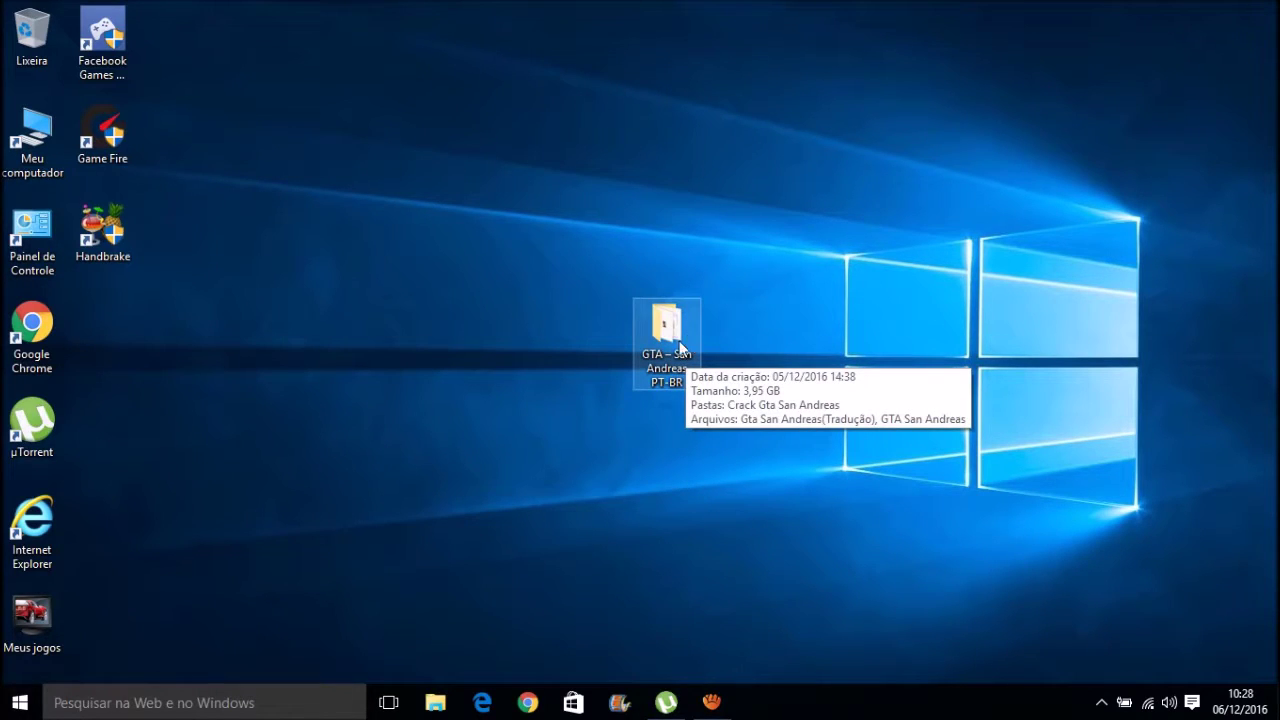
double_click(667, 330)
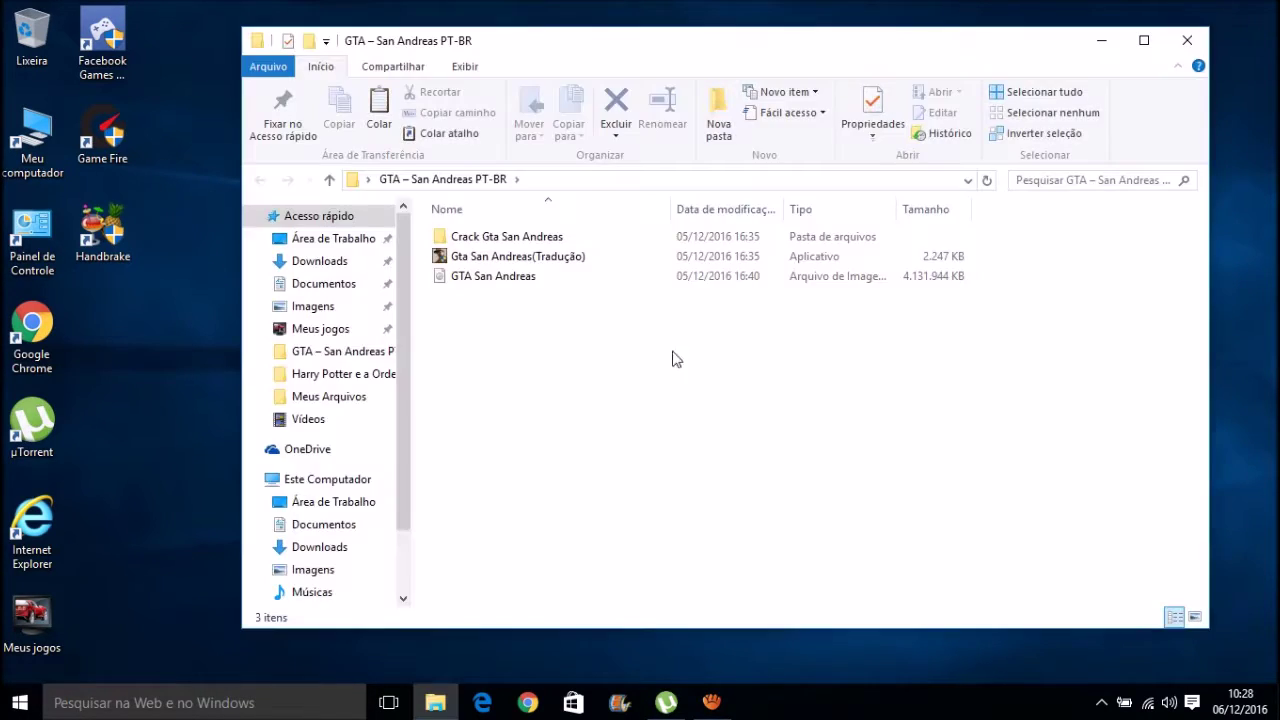
left_click_drag(572, 378, 458, 214)
left_click_drag(573, 427, 515, 230)
left_click(524, 310)
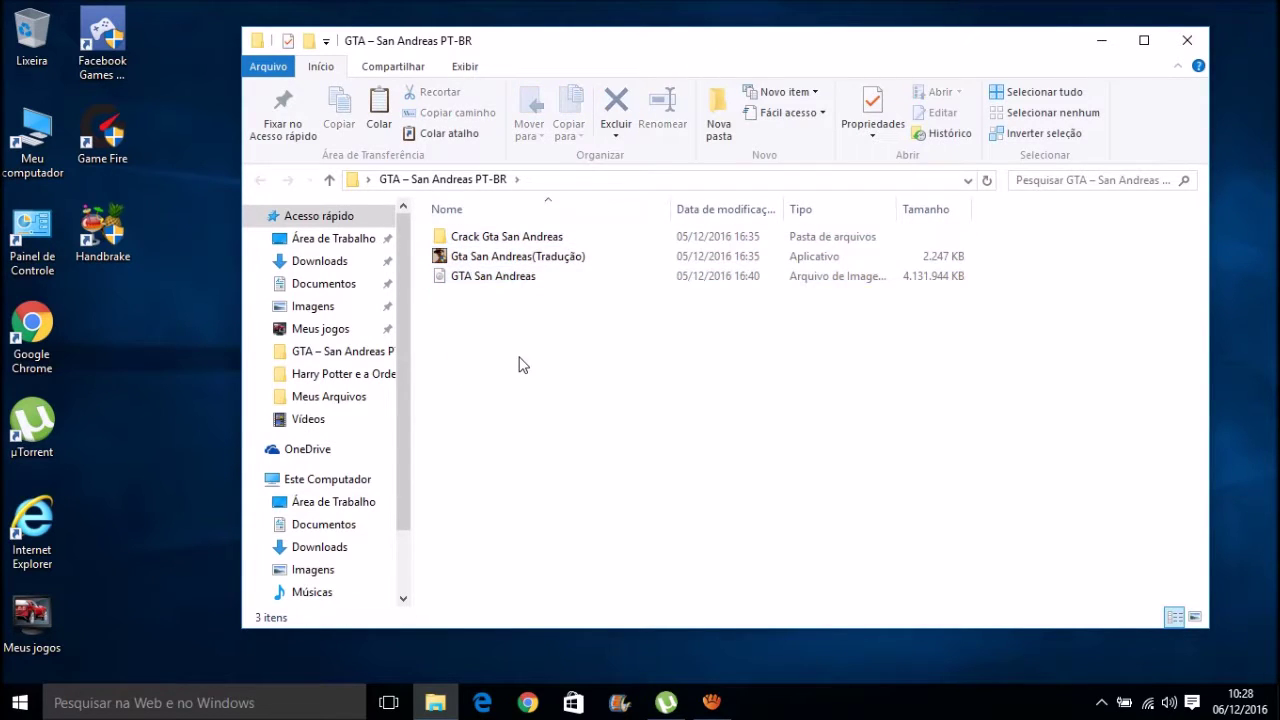
left_click(494, 286)
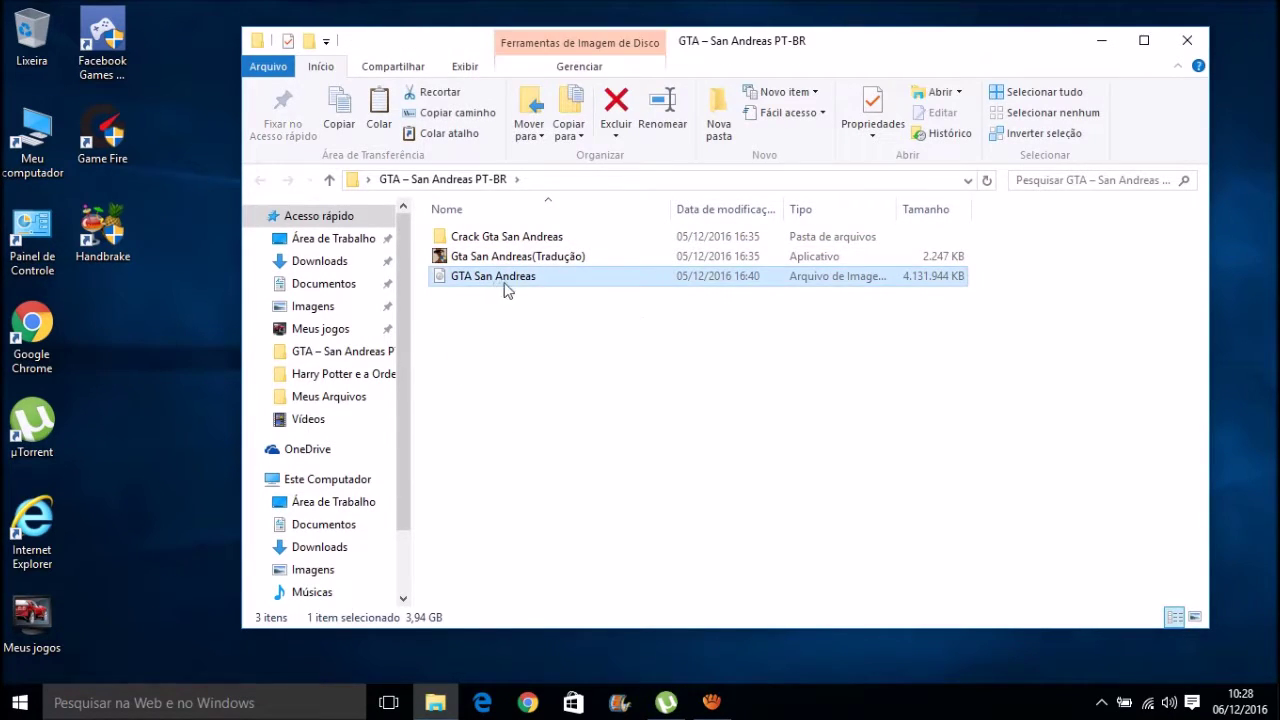
left_click(551, 329)
mouse_move(491, 287)
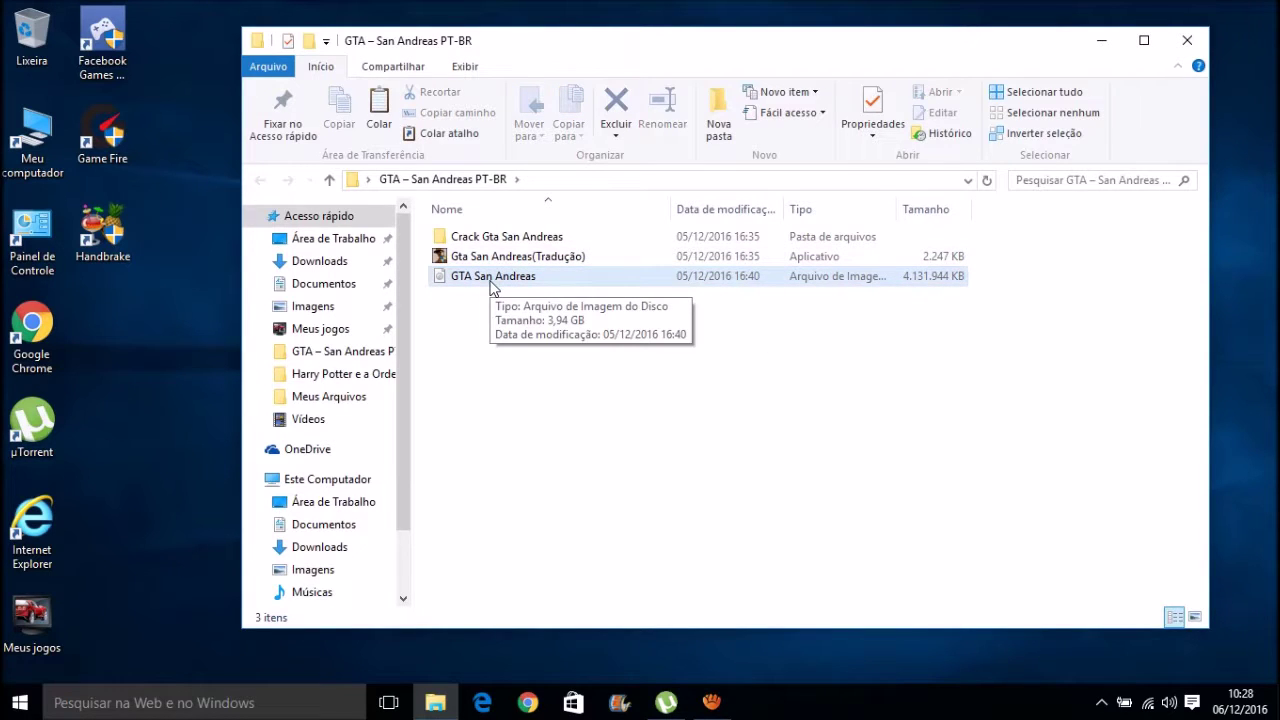
left_click(490, 287)
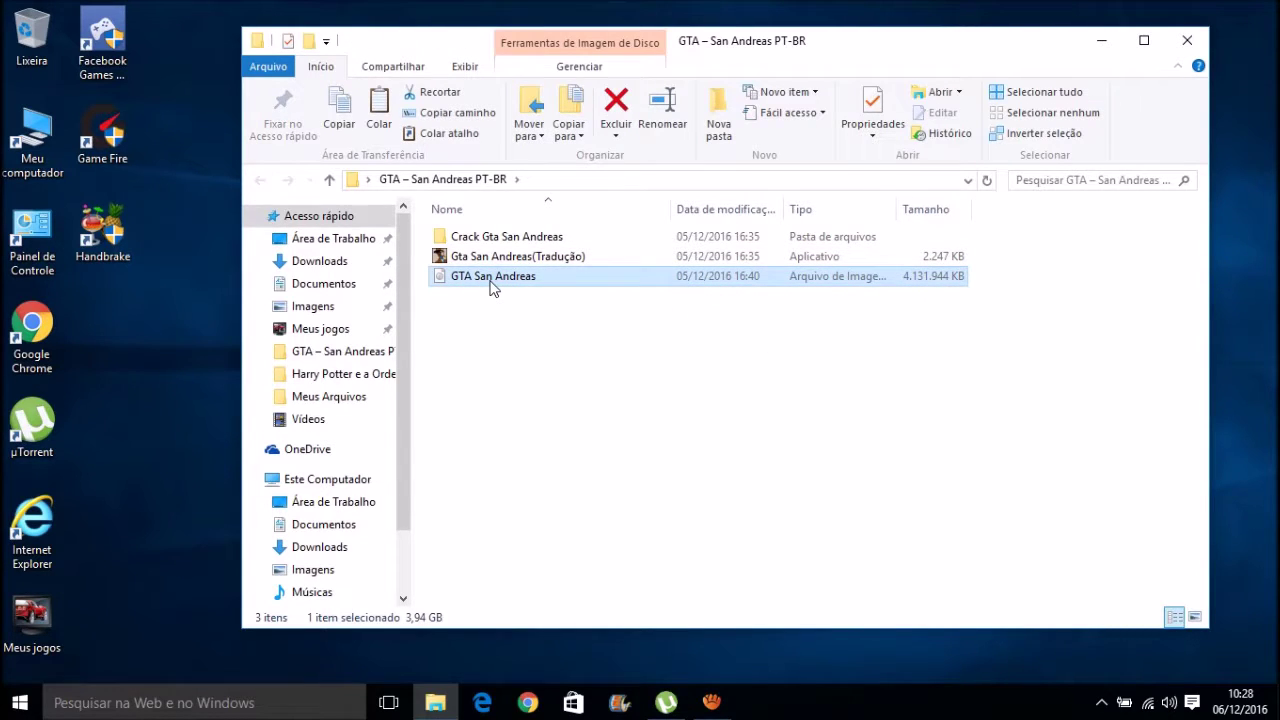
right_click(490, 287)
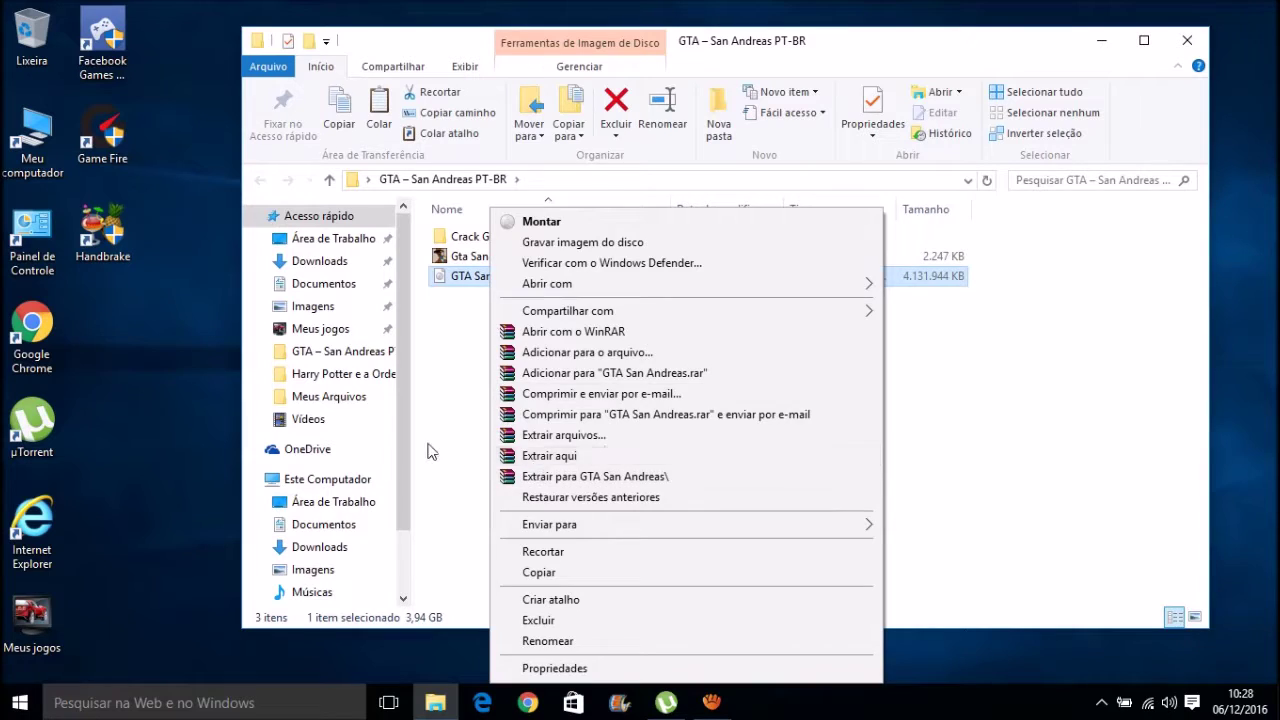
left_click(432, 428)
left_click(502, 272)
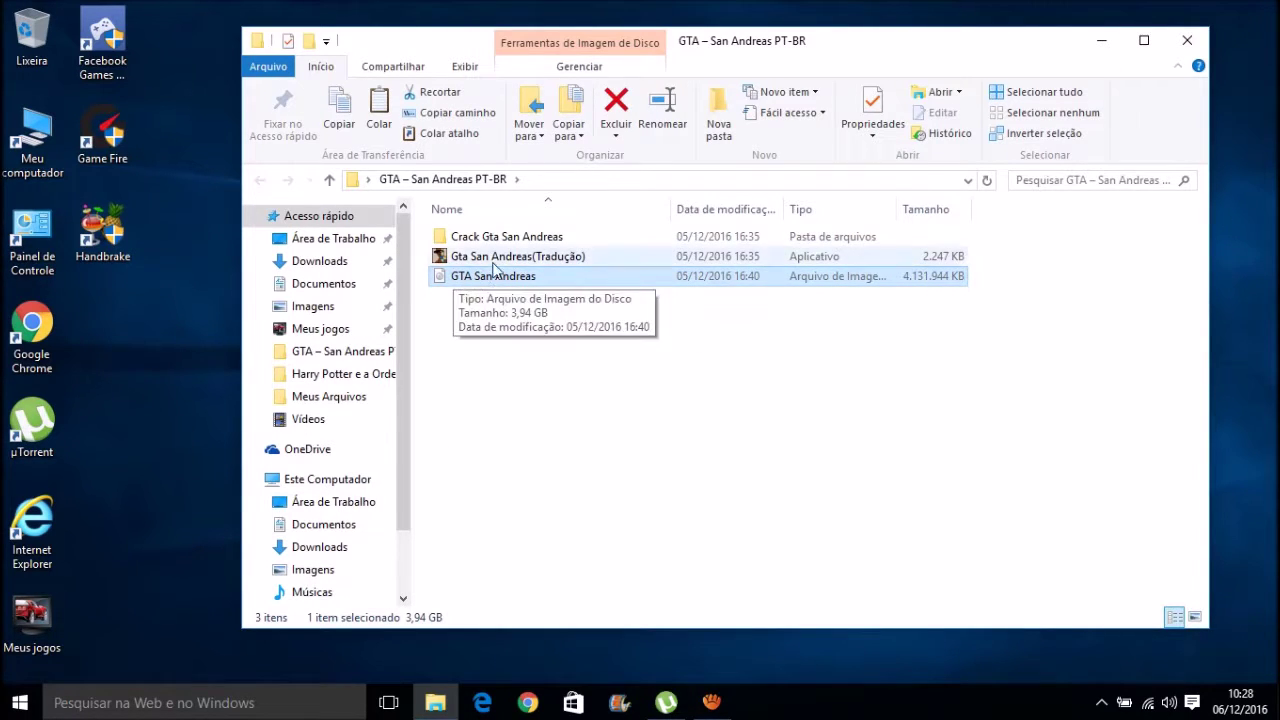
left_click(476, 342)
left_click(476, 282)
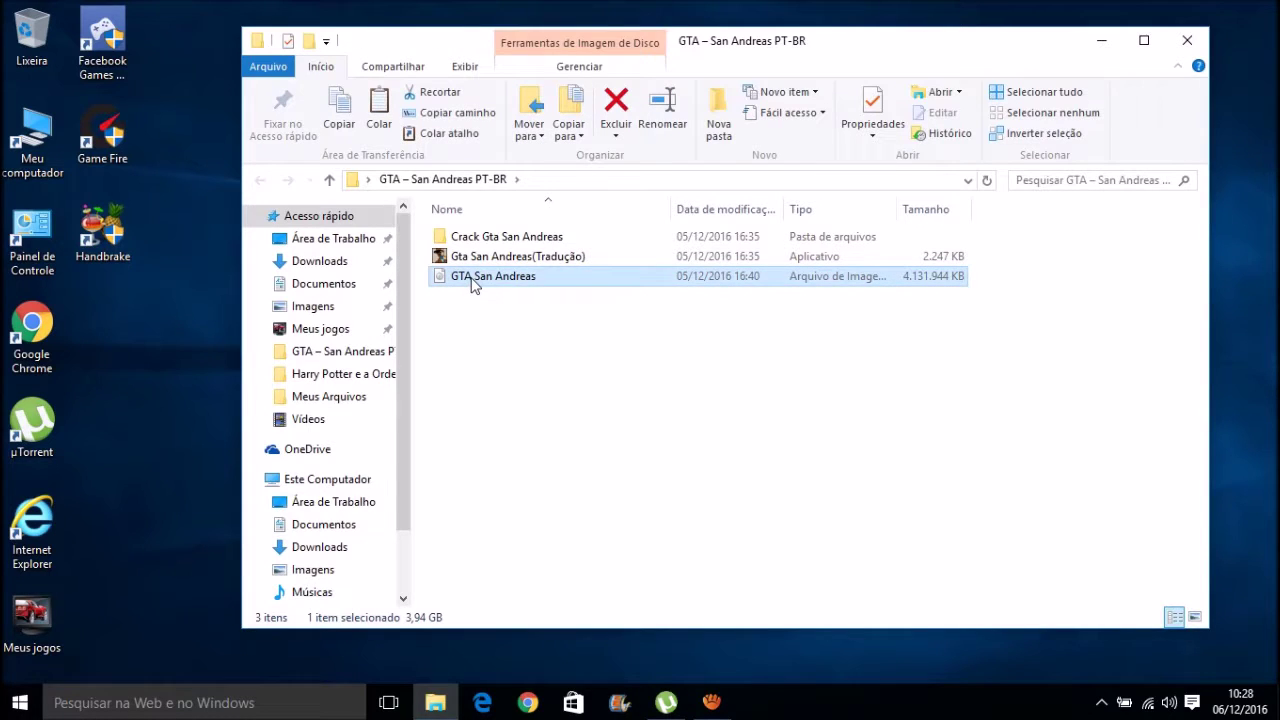
right_click(477, 284)
left_click(418, 364)
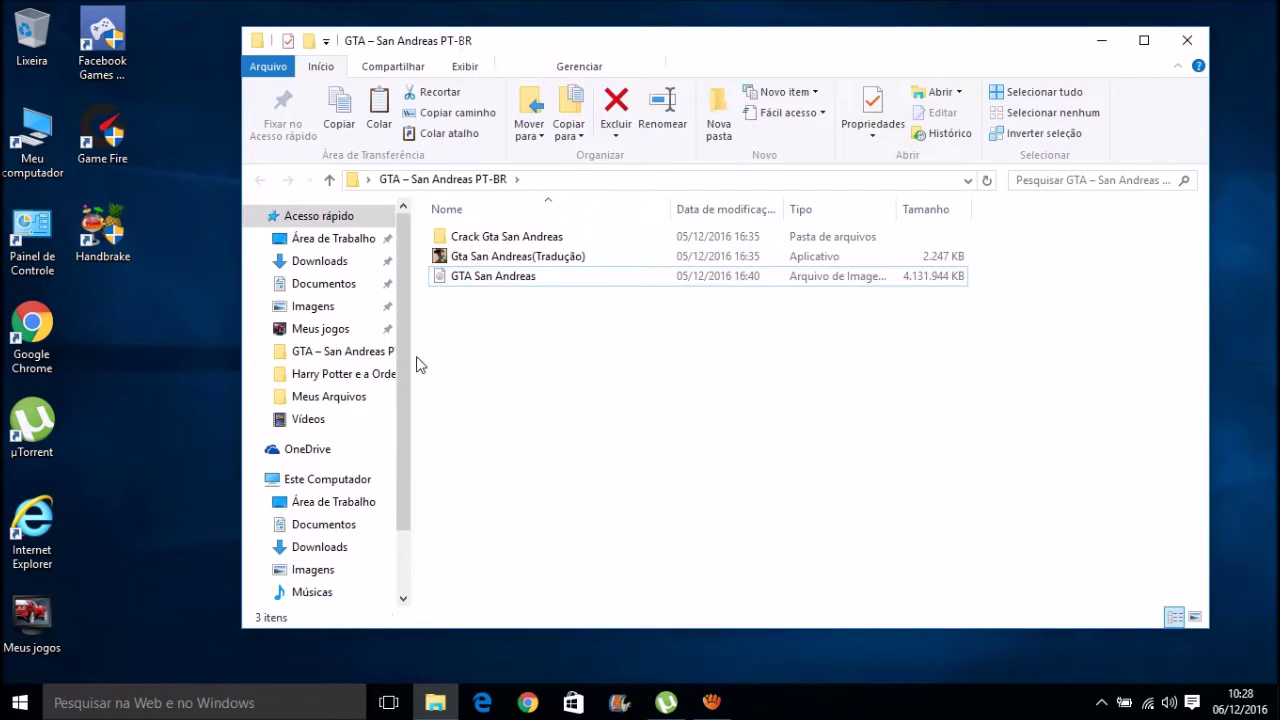
- Mount the GTA San Andreas disc image and run the setup application on it as administrator
left_click(487, 290)
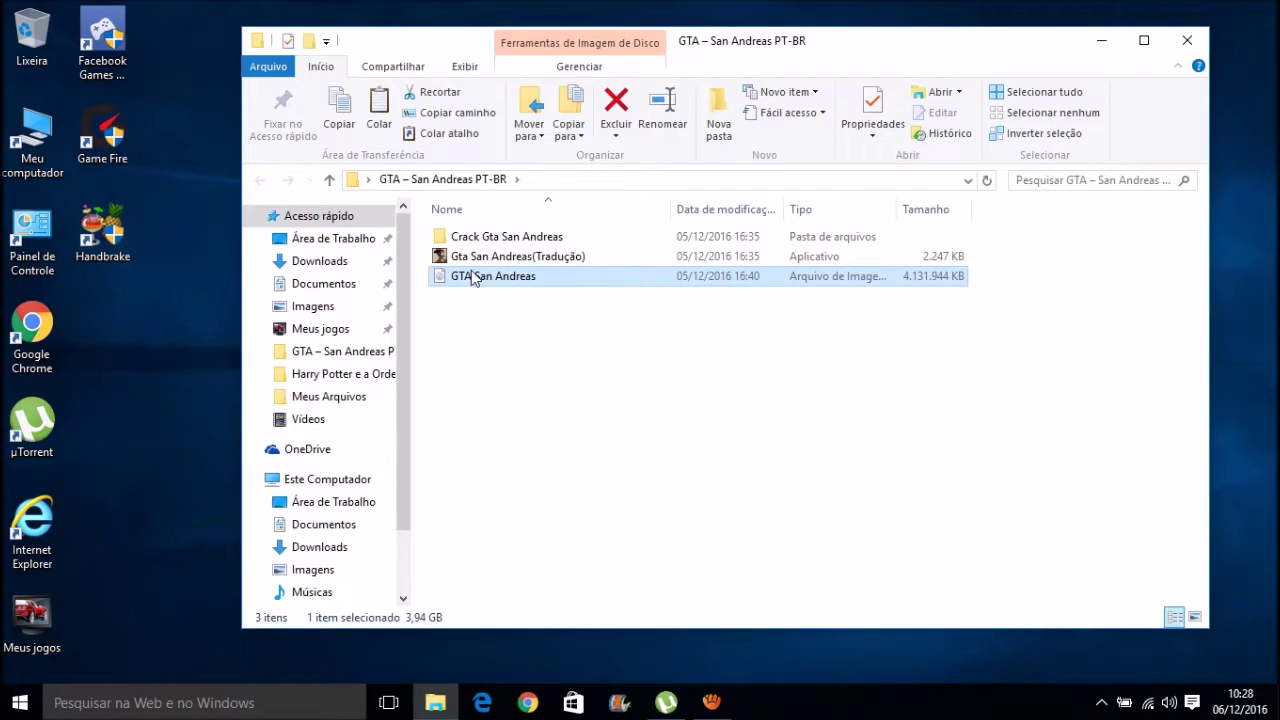
double_click(471, 277)
scroll(755, 467, "down", 1)
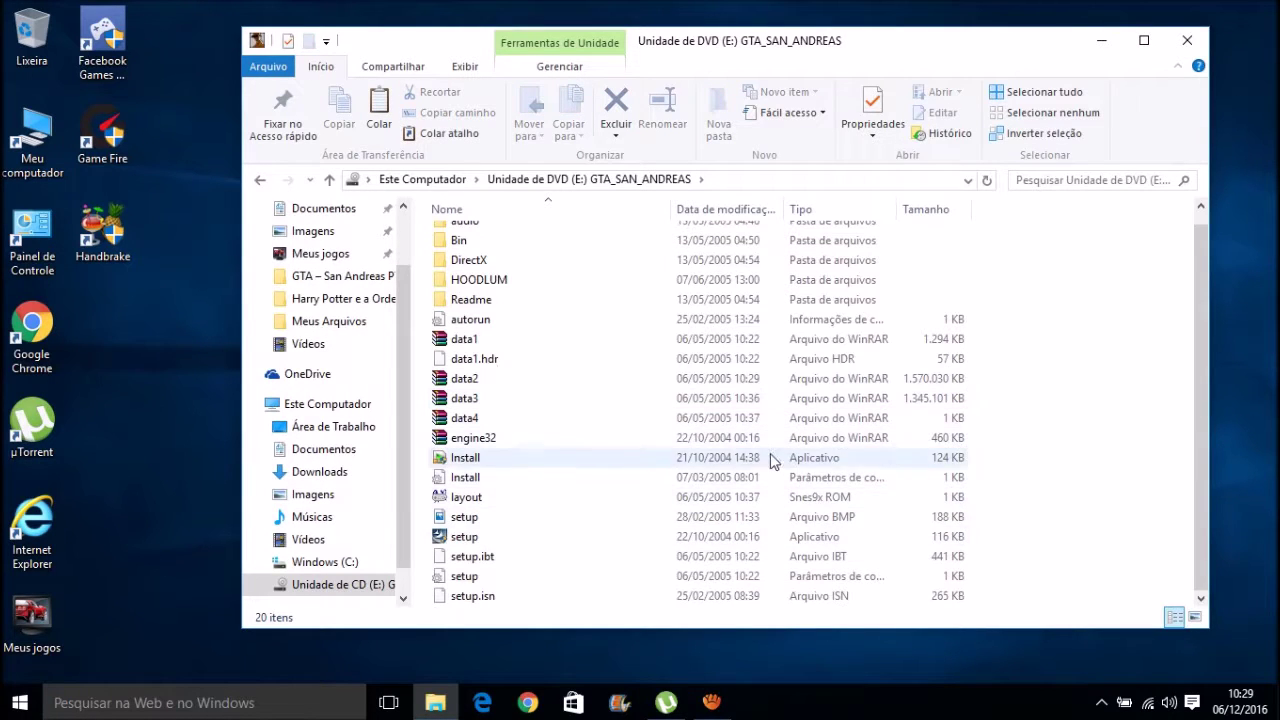
left_click(528, 540)
right_click(528, 541)
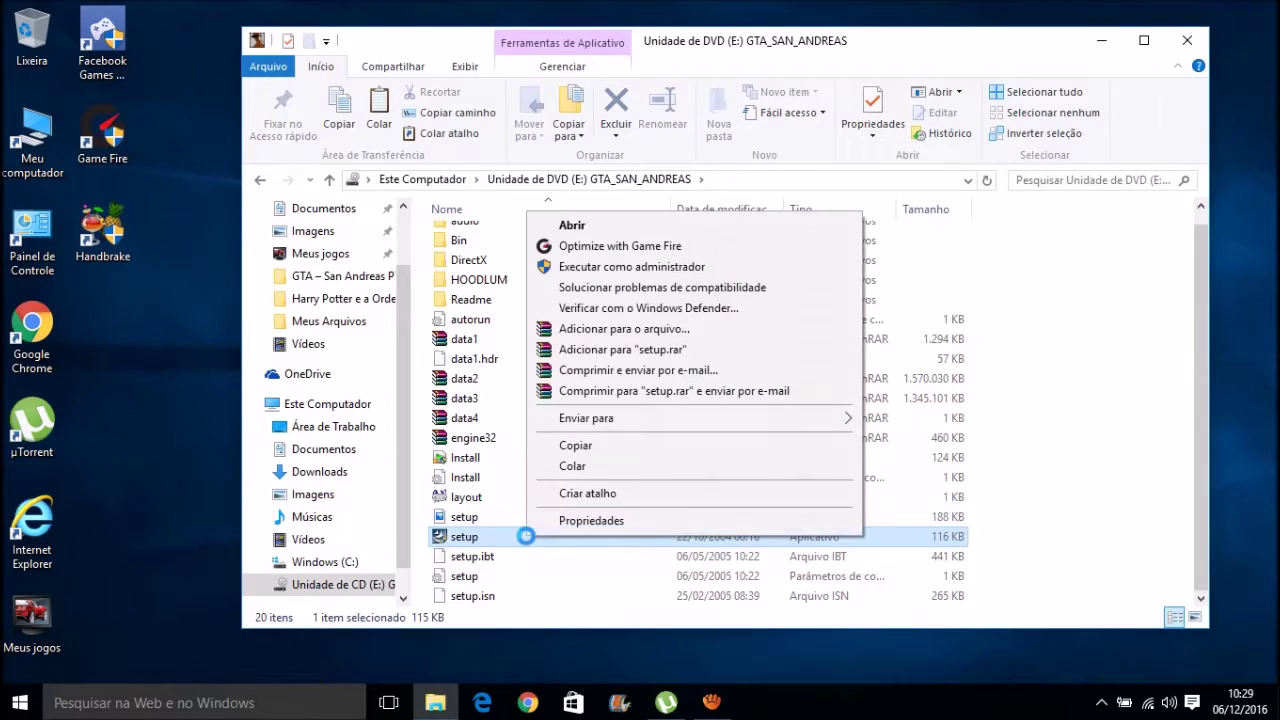
left_click(622, 270)
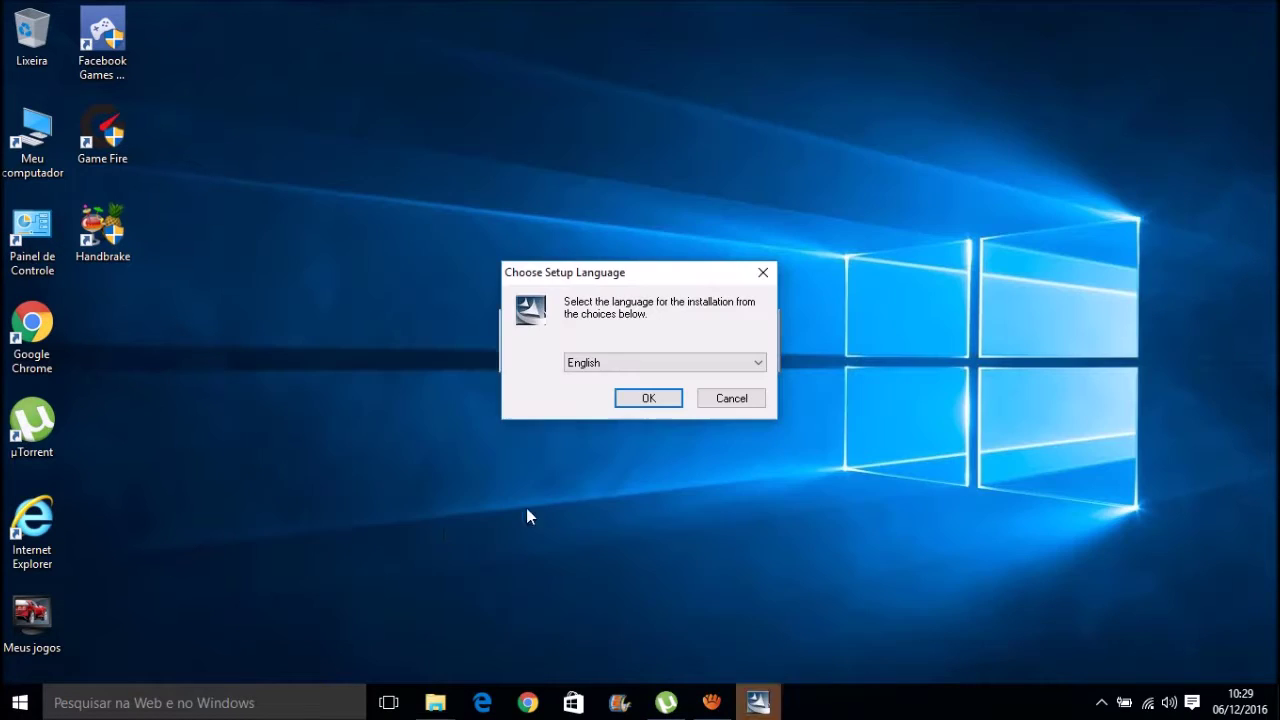
- Confirm English as the language for the GTA San Andreas installation
left_click(616, 363)
left_click(616, 364)
left_click(621, 399)
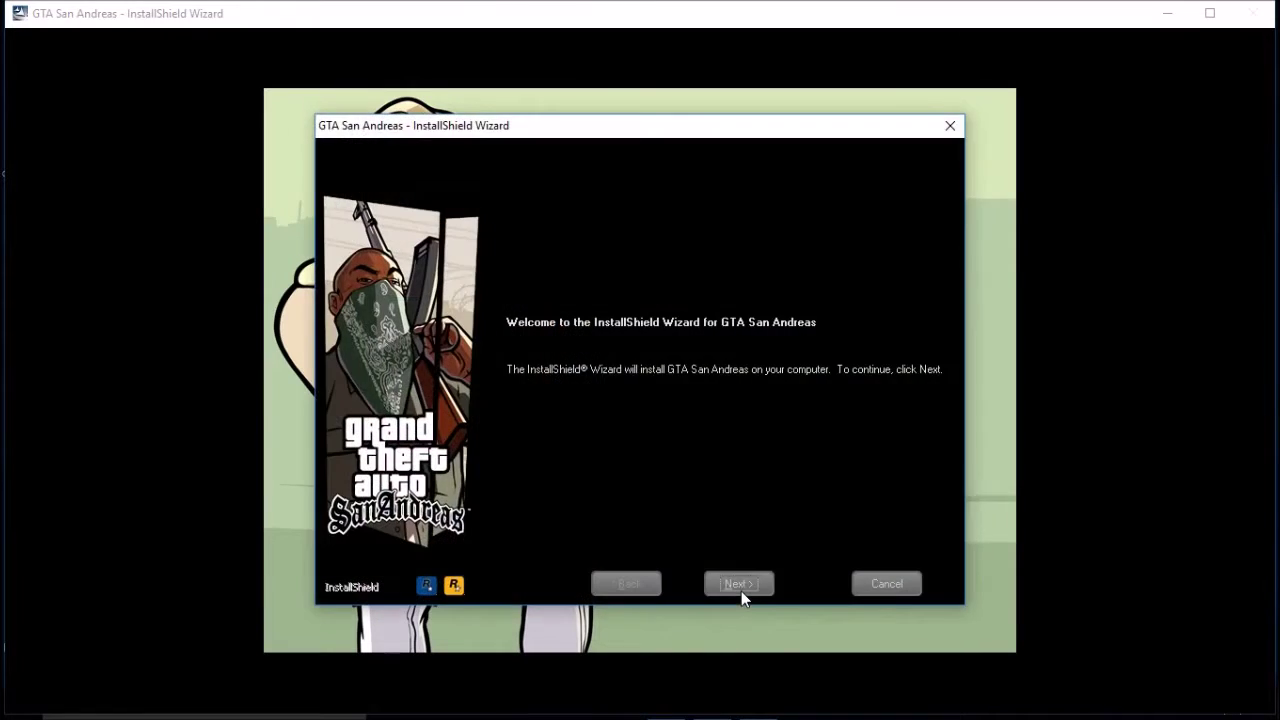
- Accept the license agreement and confirm the system requirements, continuing through the installer to the destination location
left_click(739, 584)
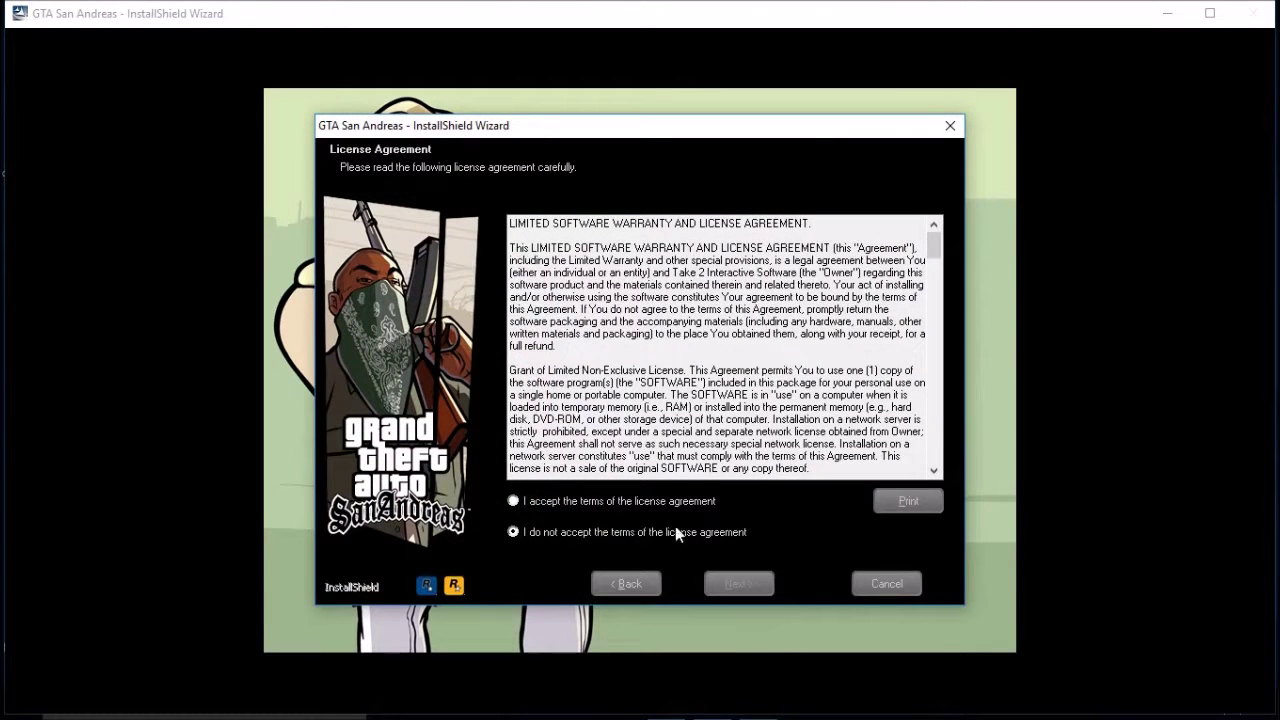
left_click(679, 504)
left_click(721, 584)
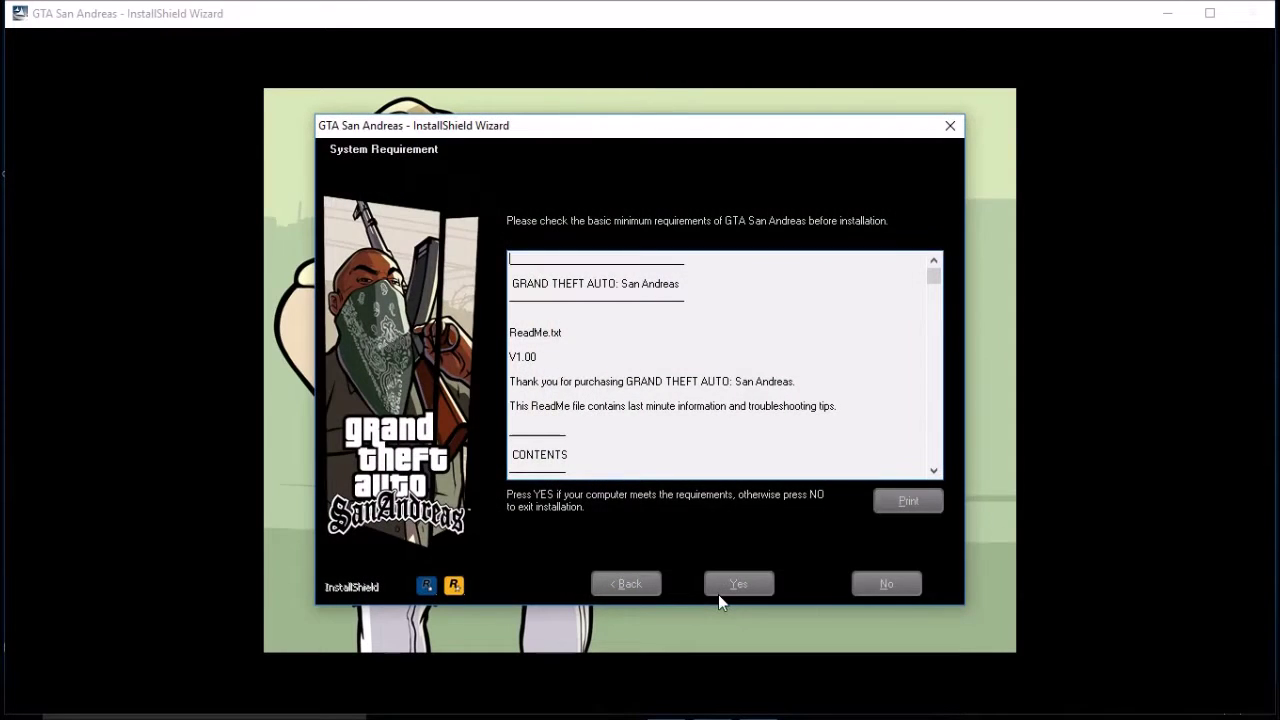
left_click(724, 590)
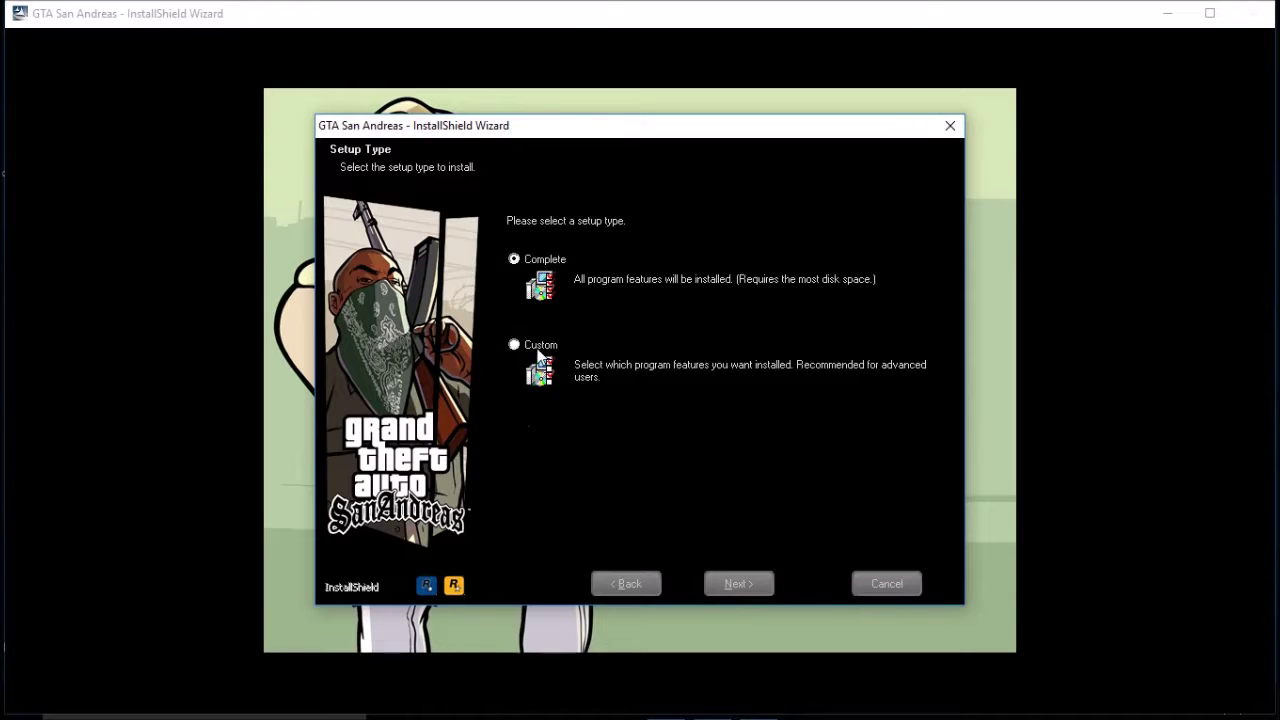
left_click(756, 576)
left_click(883, 502)
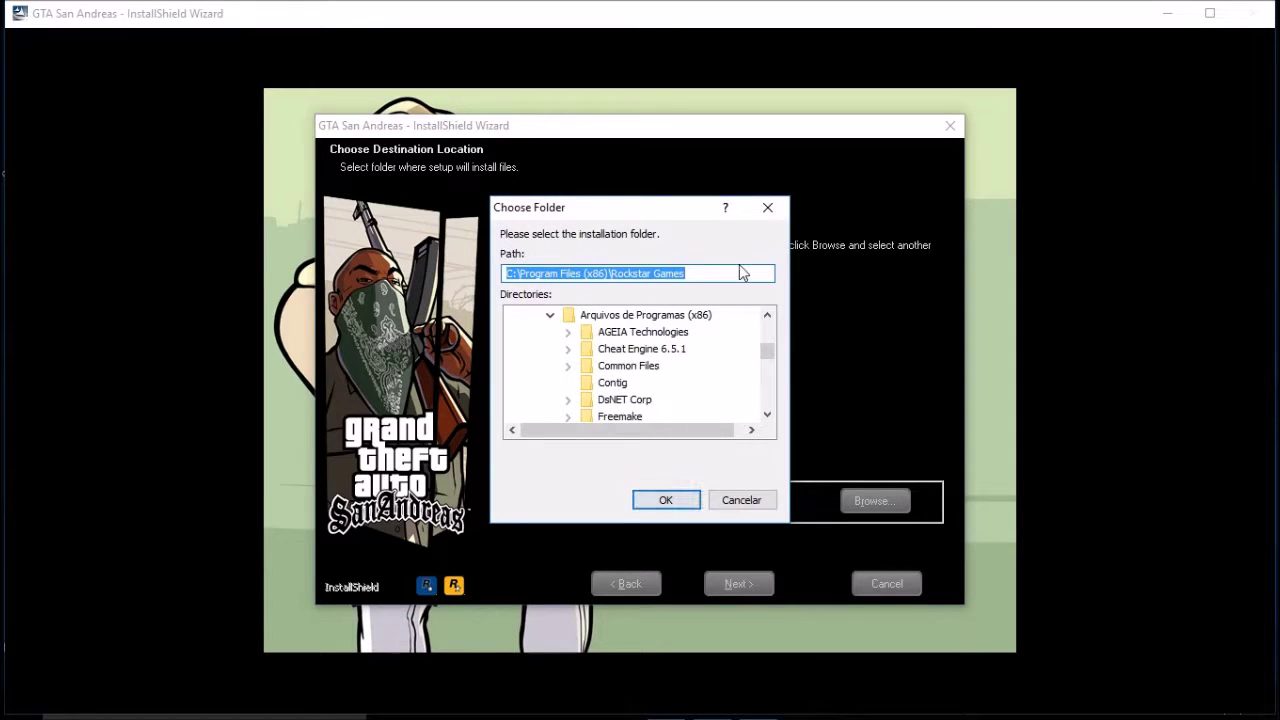
left_click(729, 273)
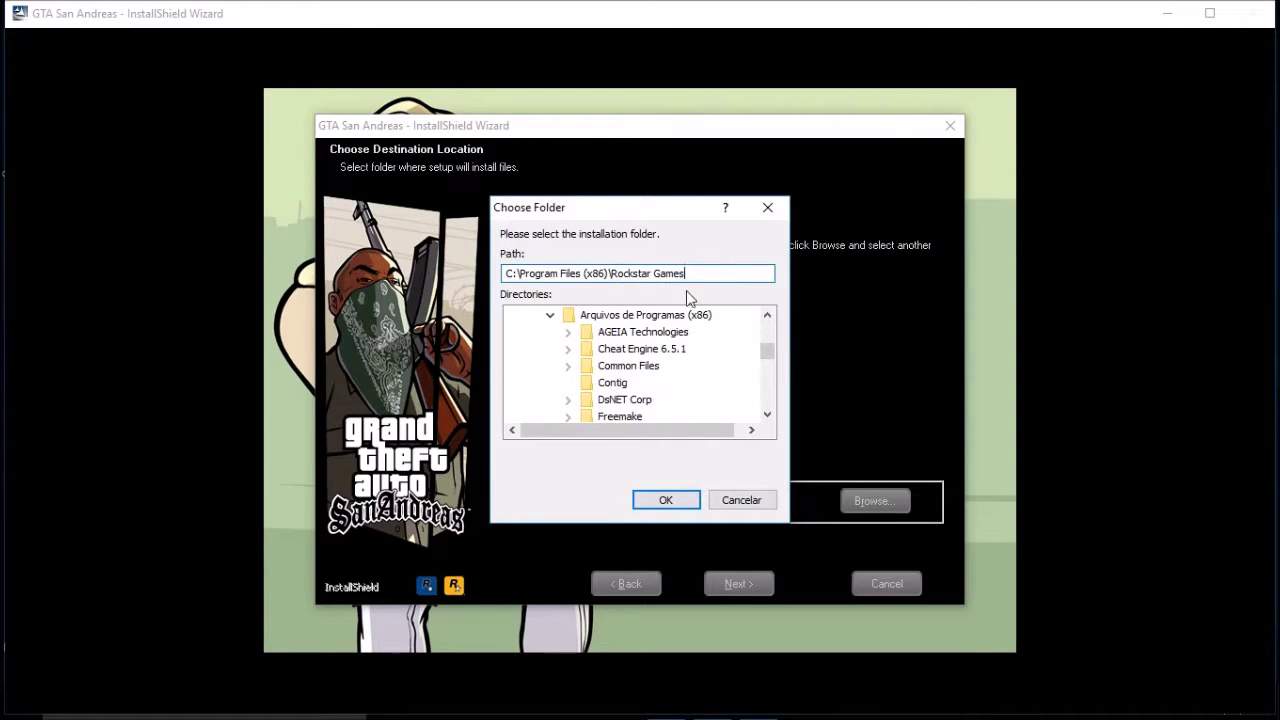
scroll(733, 380, "down", 1)
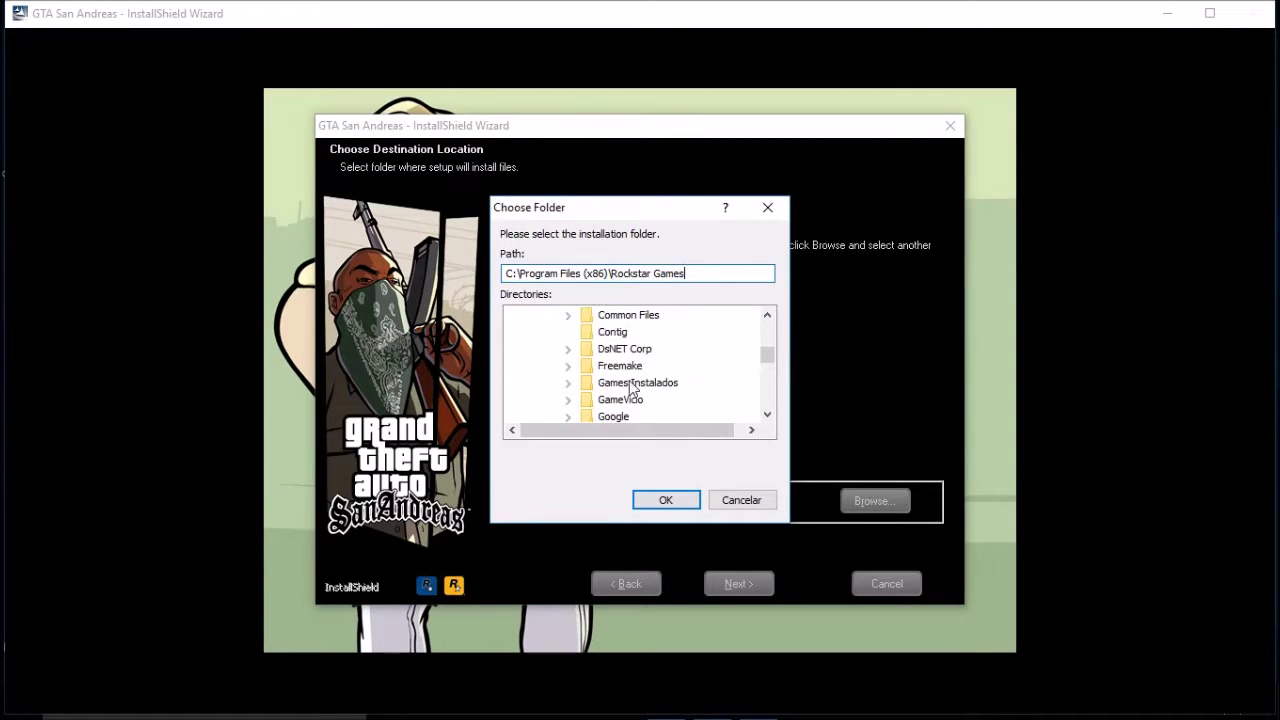
left_click(631, 383)
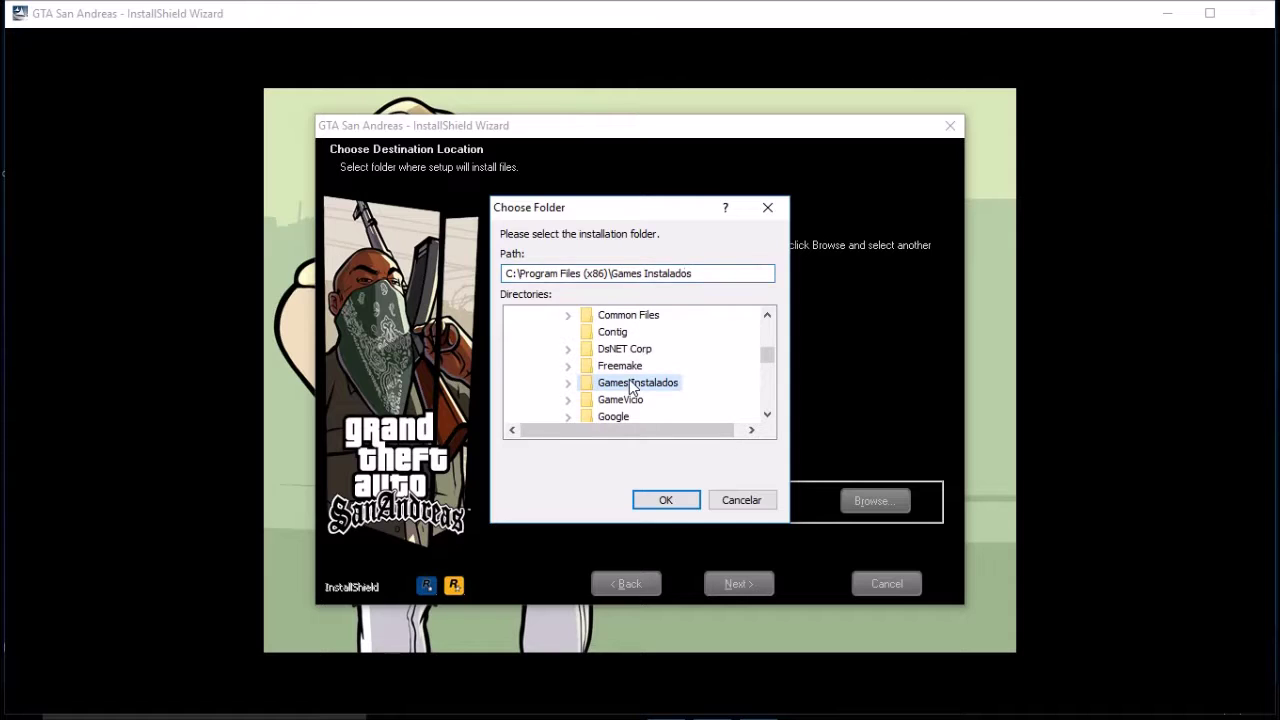
left_click(740, 500)
- Set the installation folder to C:\Program Files (x86)\Games Instalados\Rockstar Games and continue to the feature selection
left_click(869, 501)
left_click_drag(694, 276, 632, 280)
right_click(614, 281)
left_click(640, 340)
scroll(668, 407, "down", 1)
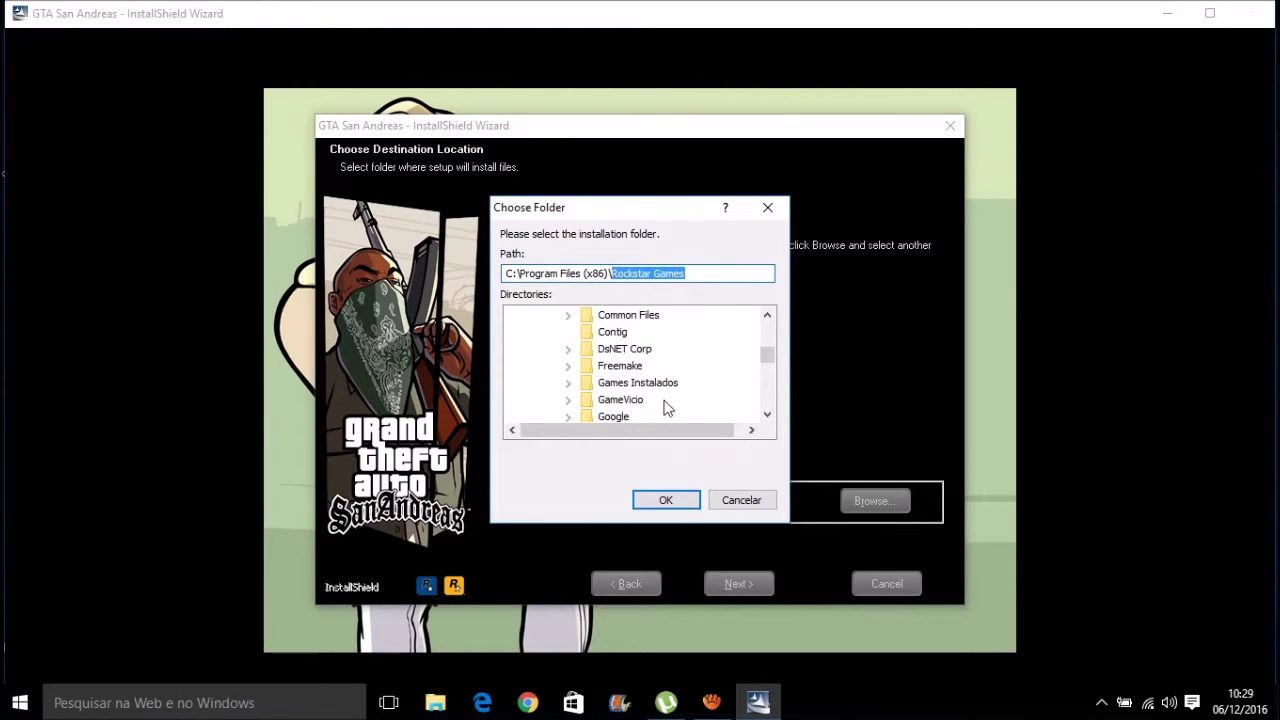
left_click(622, 385)
left_click(716, 274)
type("\\")
key("ctrl+v")
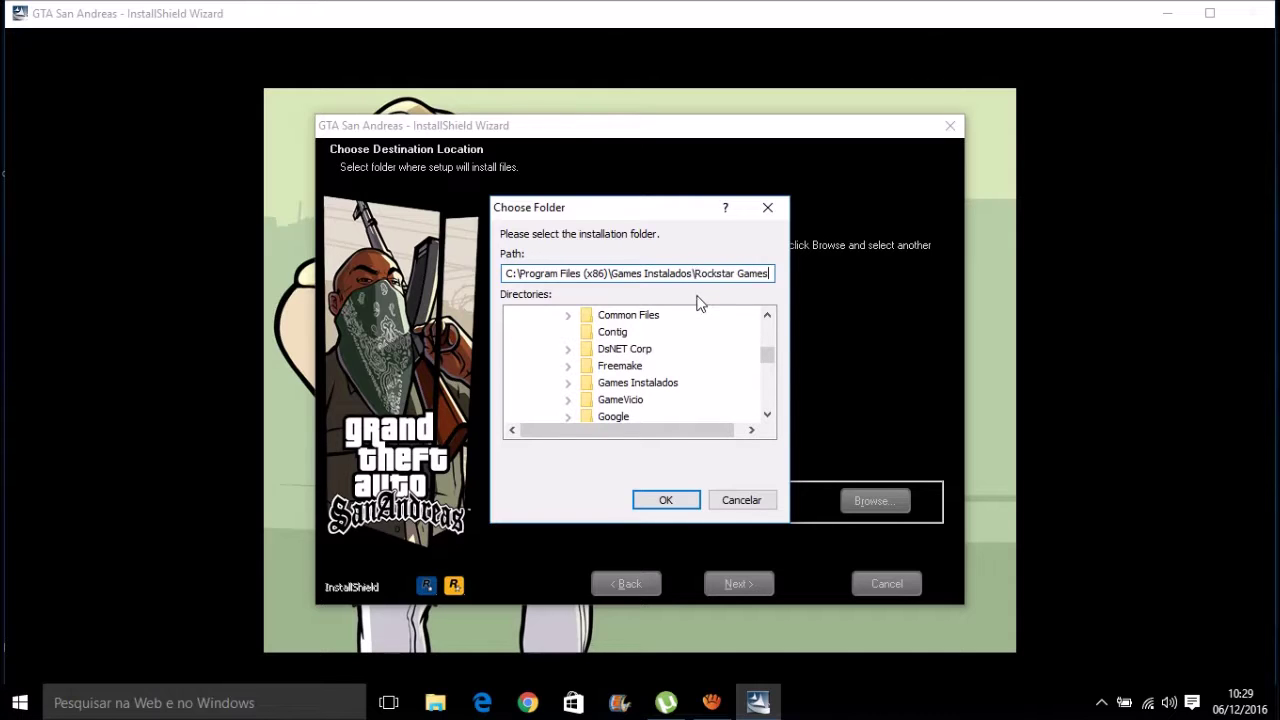
left_click(665, 500)
left_click(747, 588)
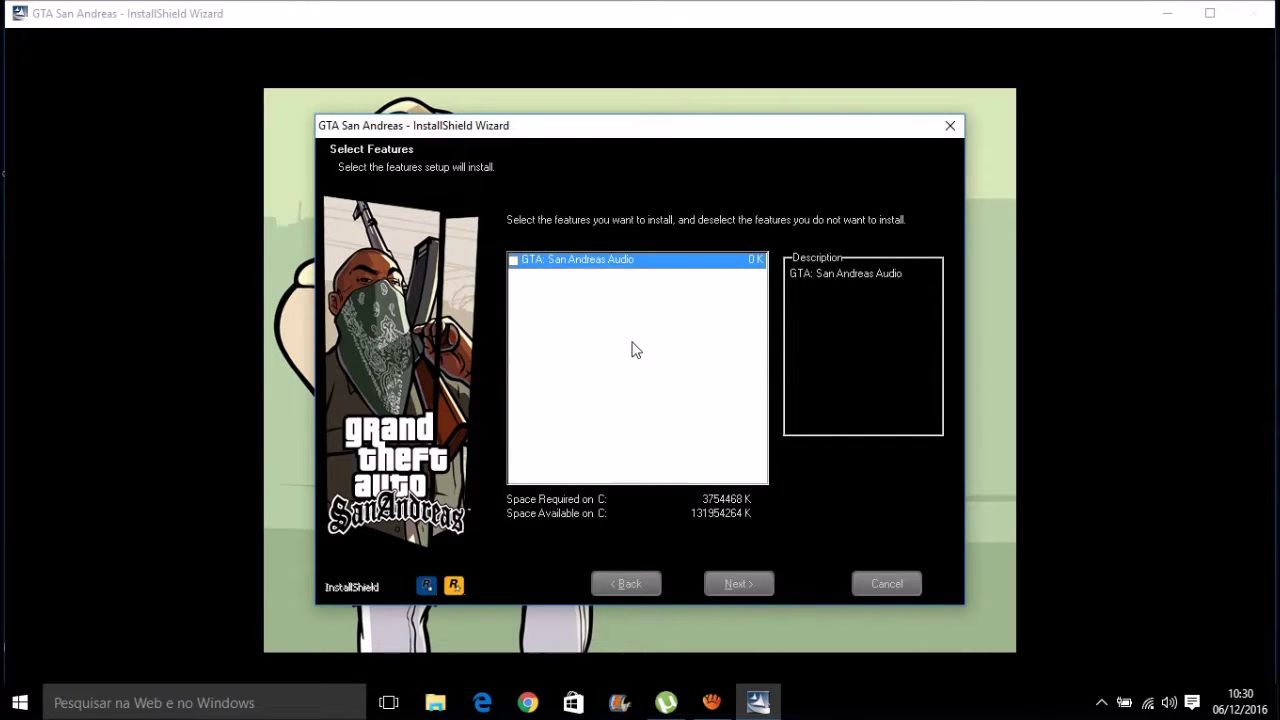
- Include the GTA: San Andreas Audio feature in the installation and decline online registration
left_click(512, 261)
left_click_drag(480, 126, 507, 131)
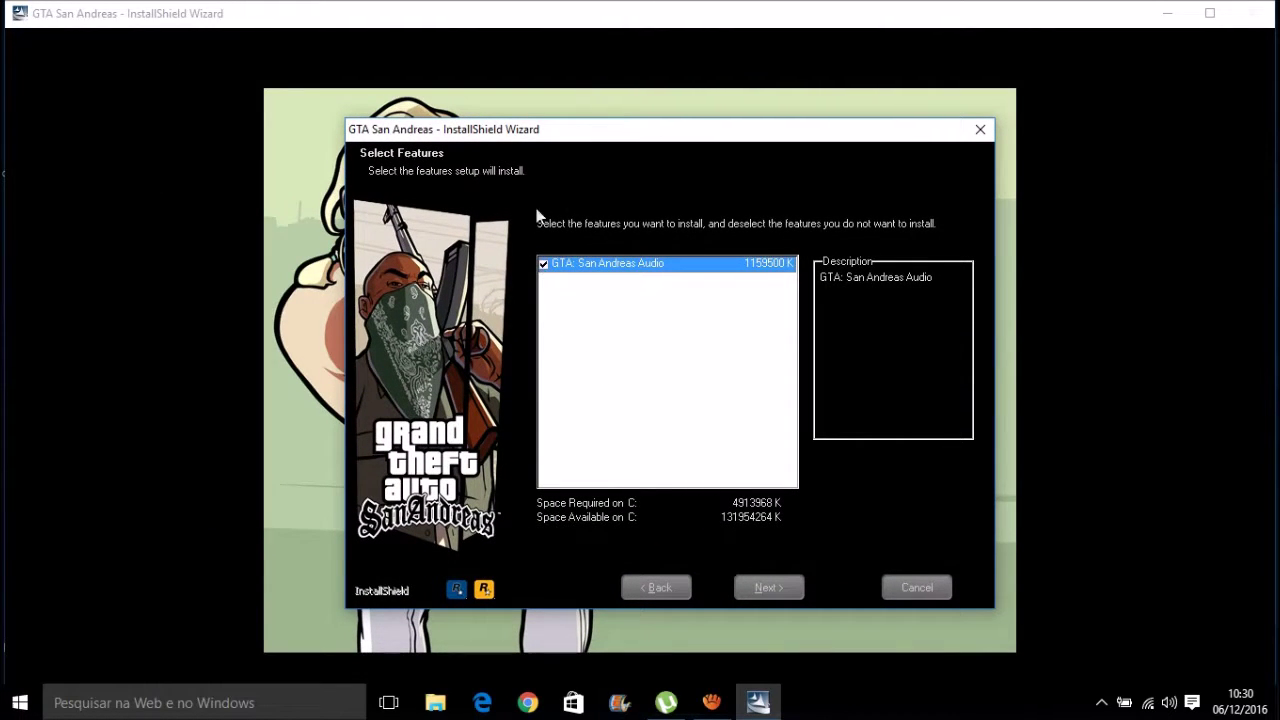
left_click(770, 588)
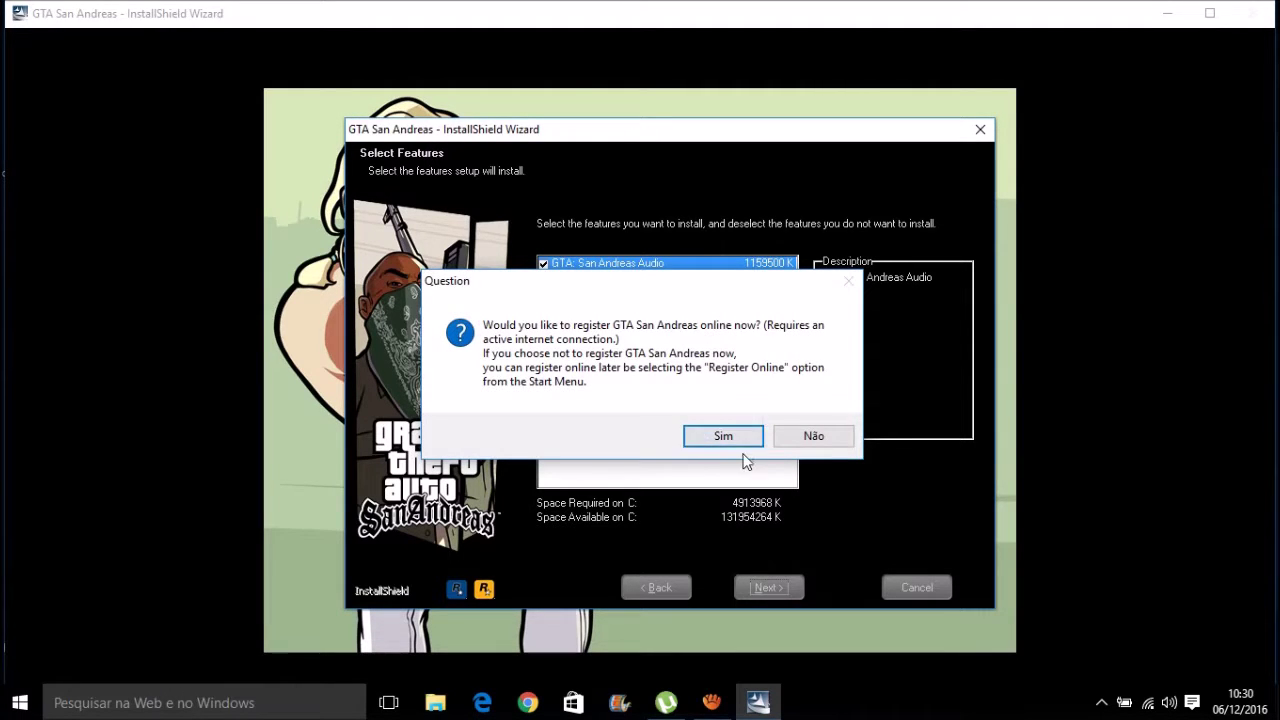
left_click(812, 436)
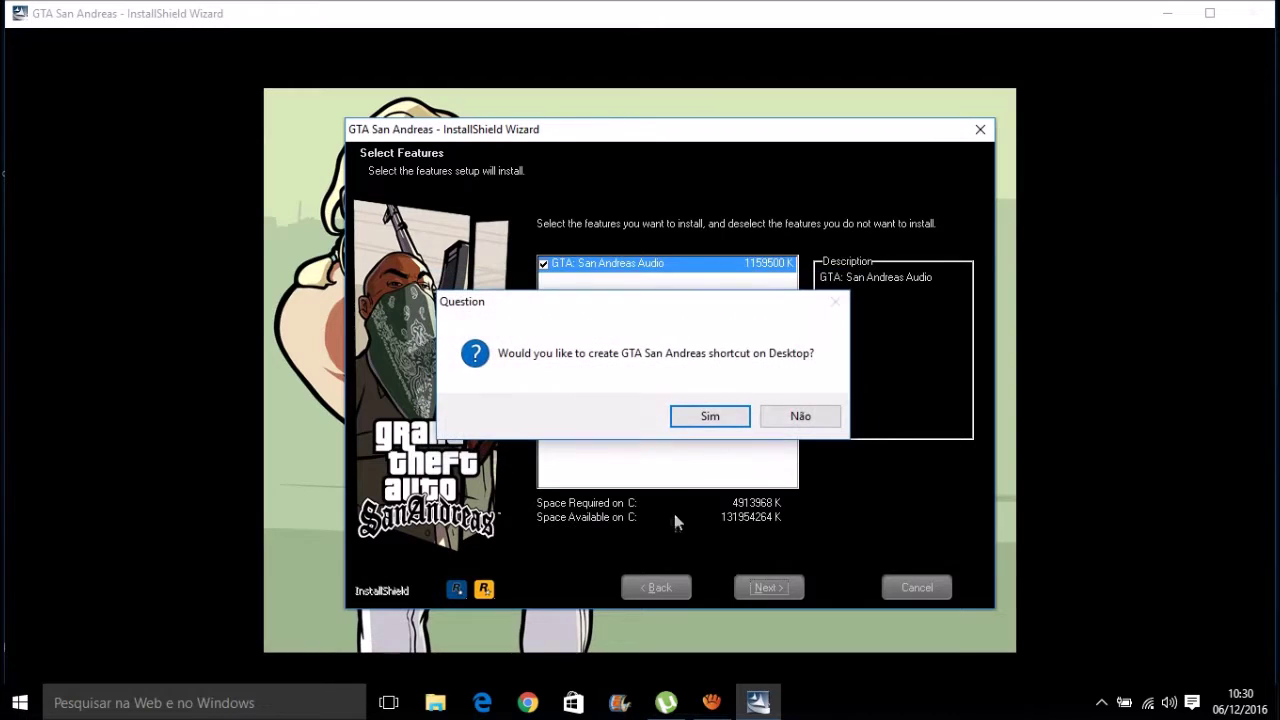
- Accept the GTA San Andreas desktop shortcut and complete the game installation with the reviewed settings
left_click(712, 418)
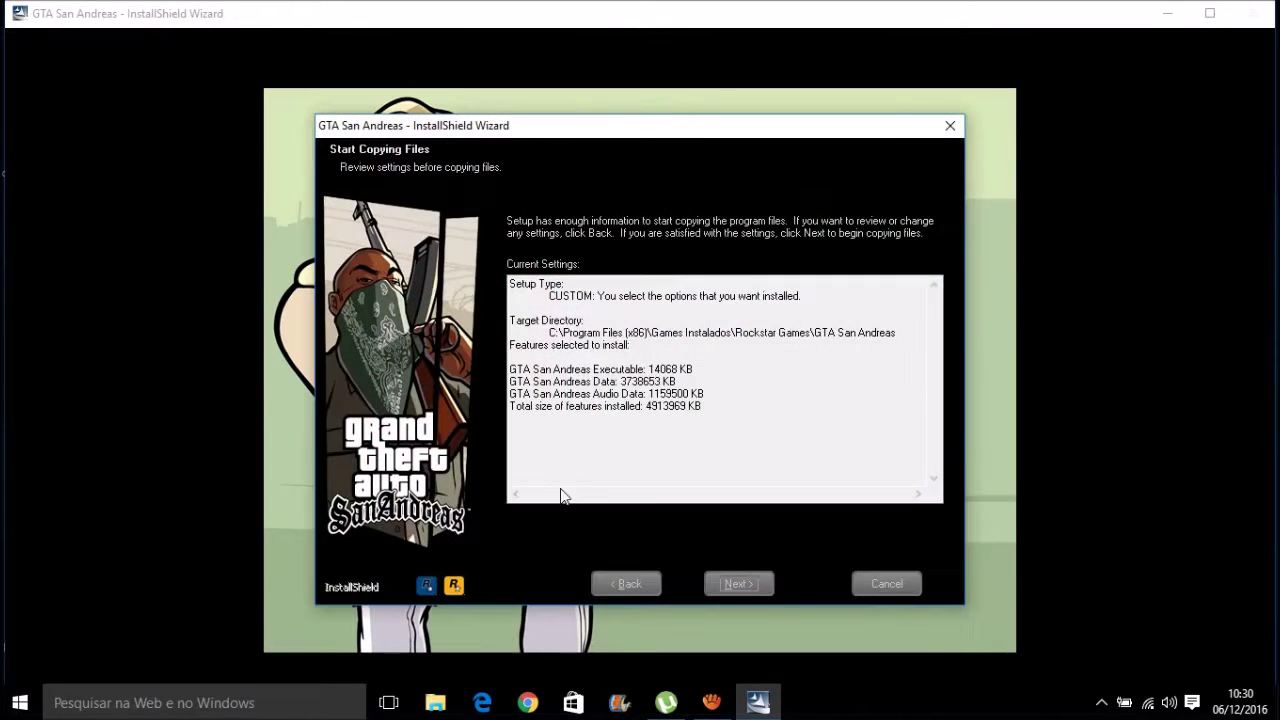
left_click(737, 583)
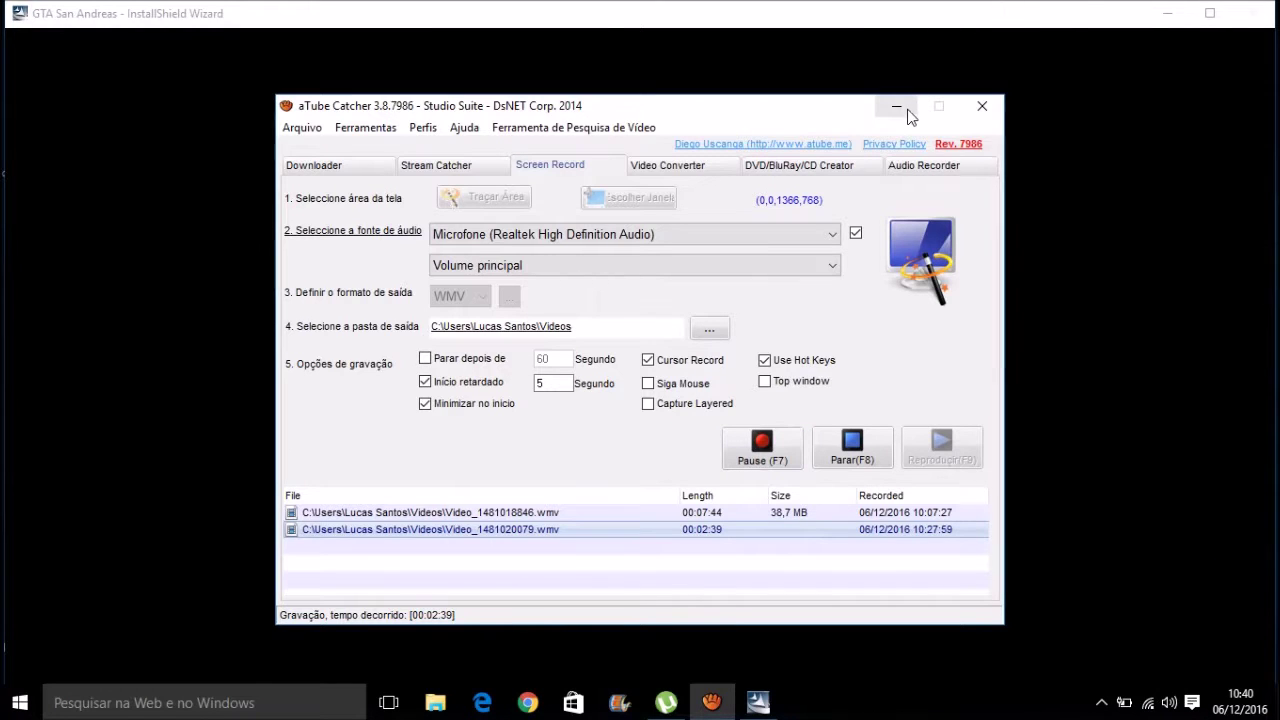
left_click(905, 112)
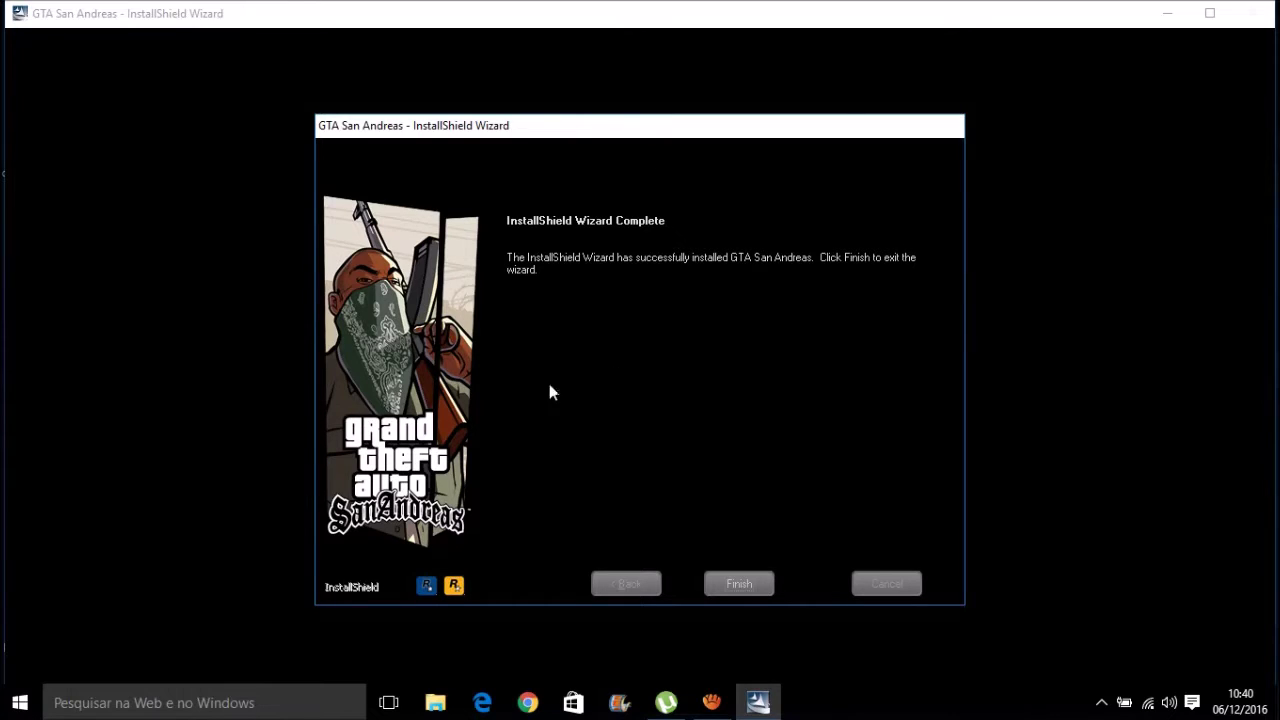
left_click(740, 584)
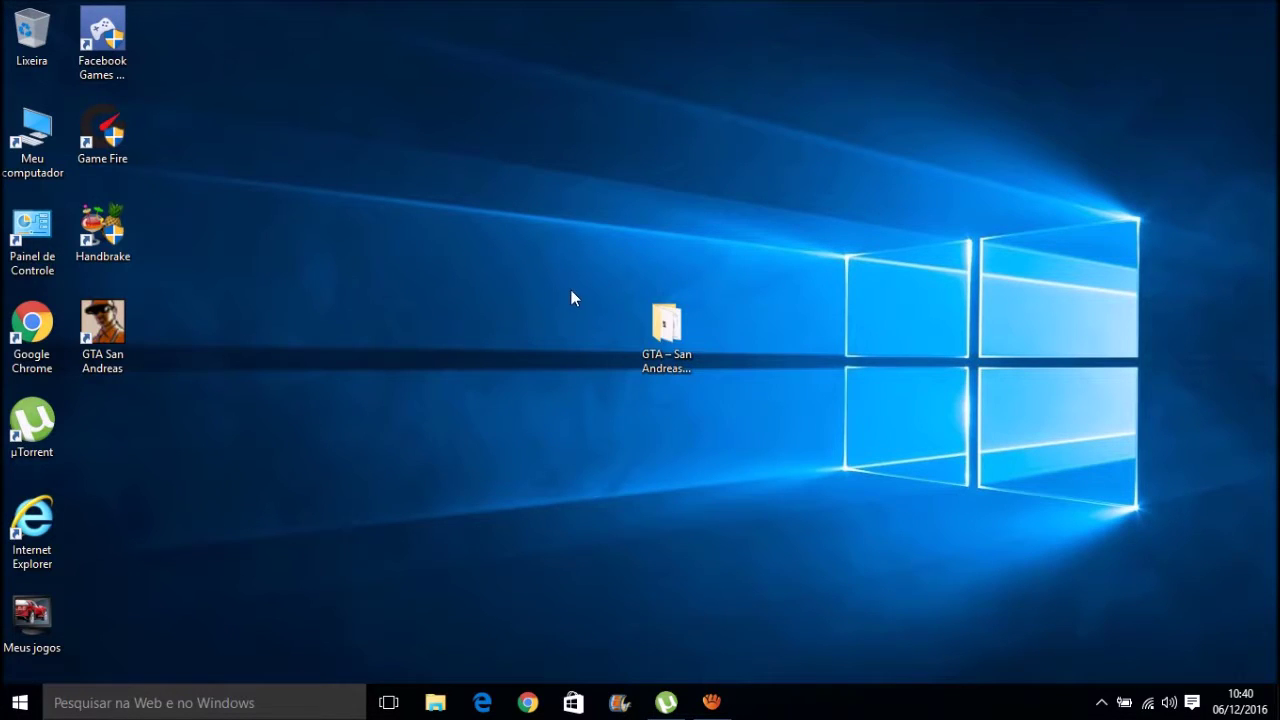
- Move the GTA San Andreas shortcut on the desktop closer to the GTA – San Andreas PT-BR folder
right_click(571, 298)
left_click(694, 346)
left_click_drag(99, 322, 484, 352)
- Open the LEIA_ME text file from the Crack Gta San Andreas subfolder of GTA – San Andreas PT-BR
left_click(678, 338)
double_click(678, 336)
left_click(558, 240)
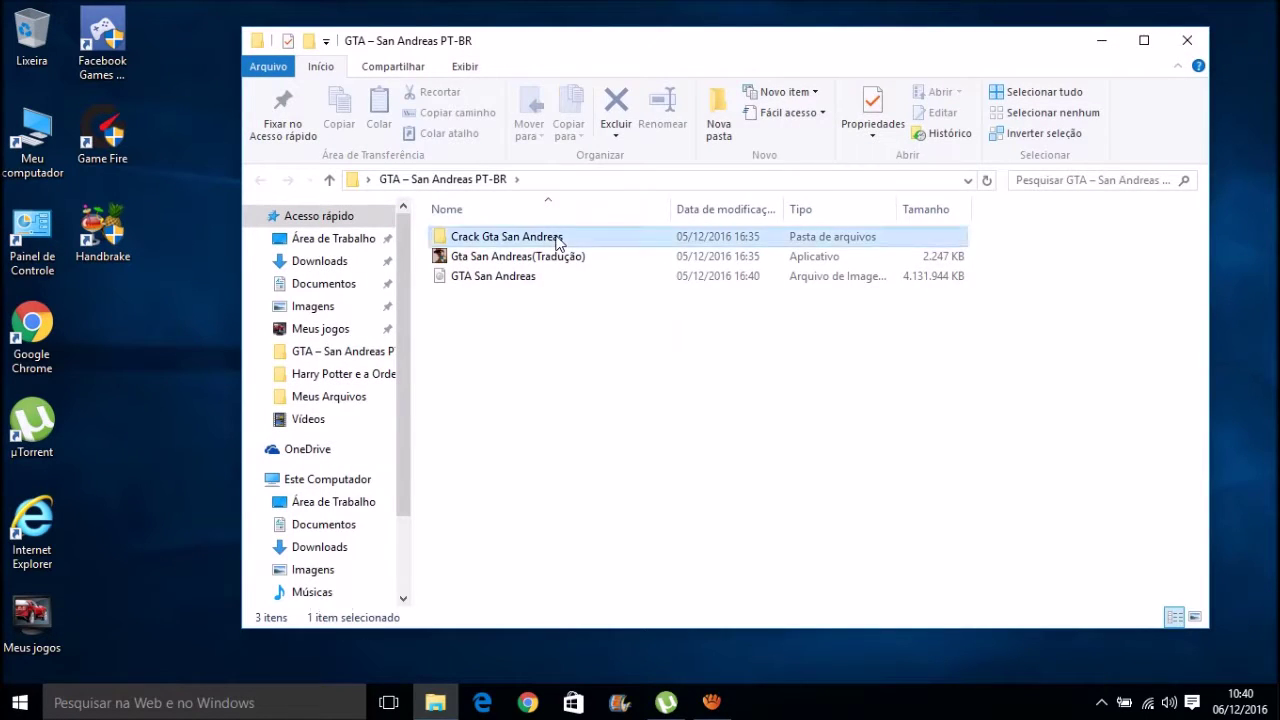
double_click(558, 240)
left_click(491, 258)
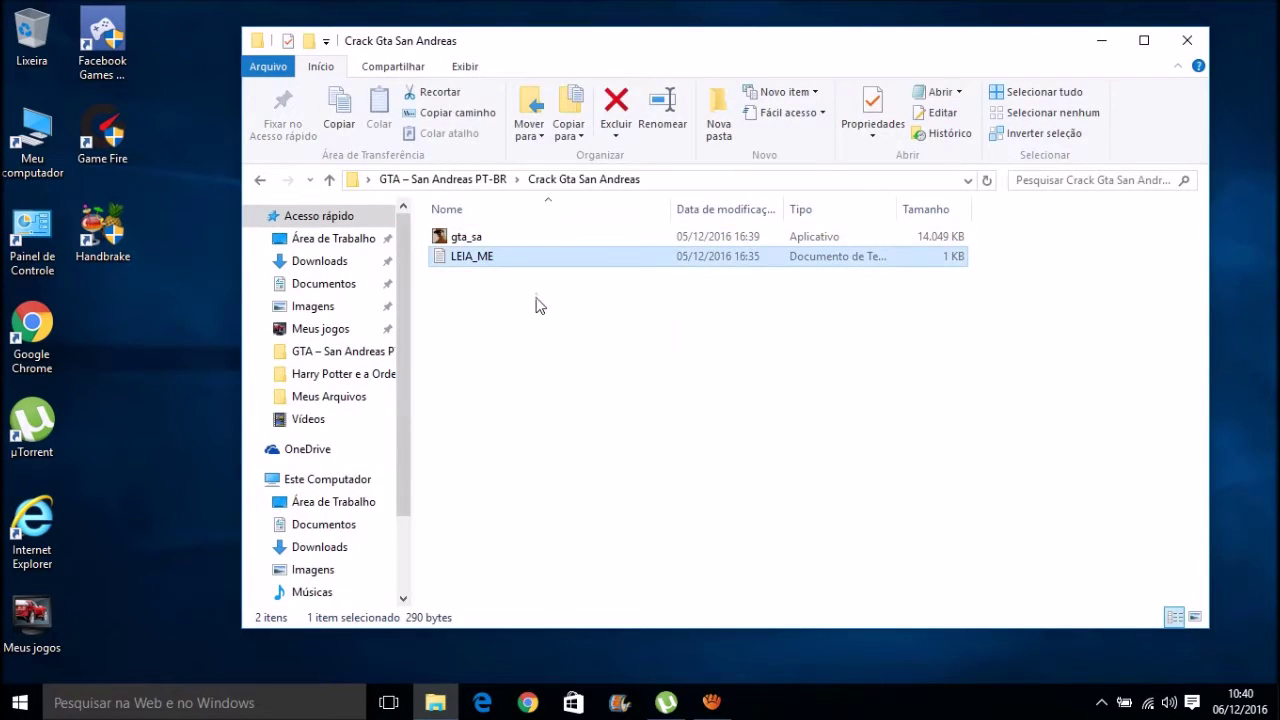
double_click(517, 260)
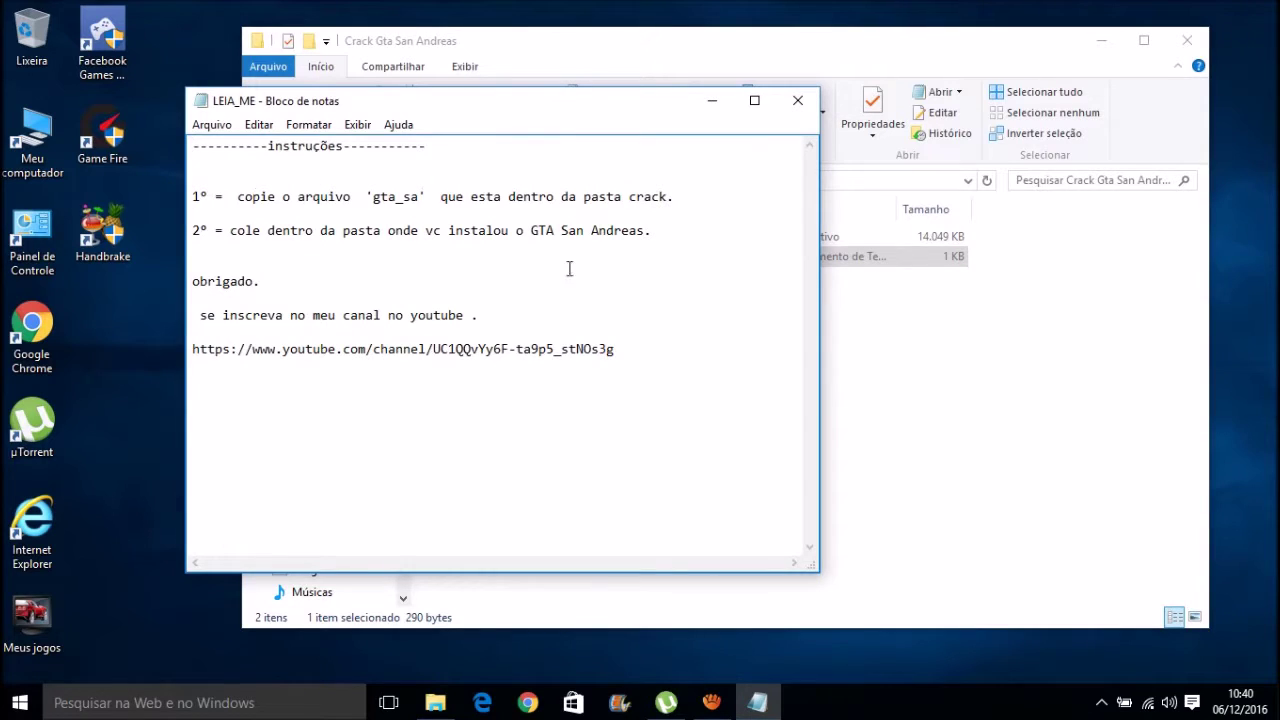
- Read the instructions and channel link in LEIA_ME and close the file
left_click_drag(196, 317, 475, 317)
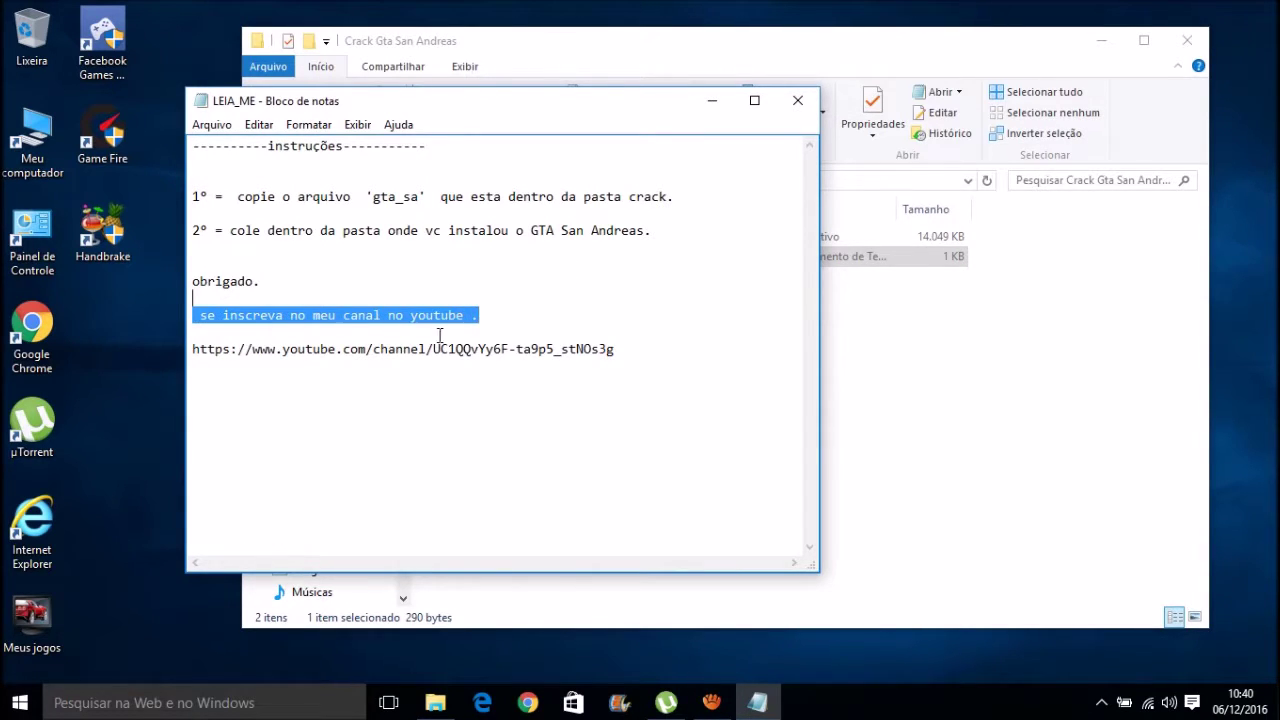
left_click(510, 328)
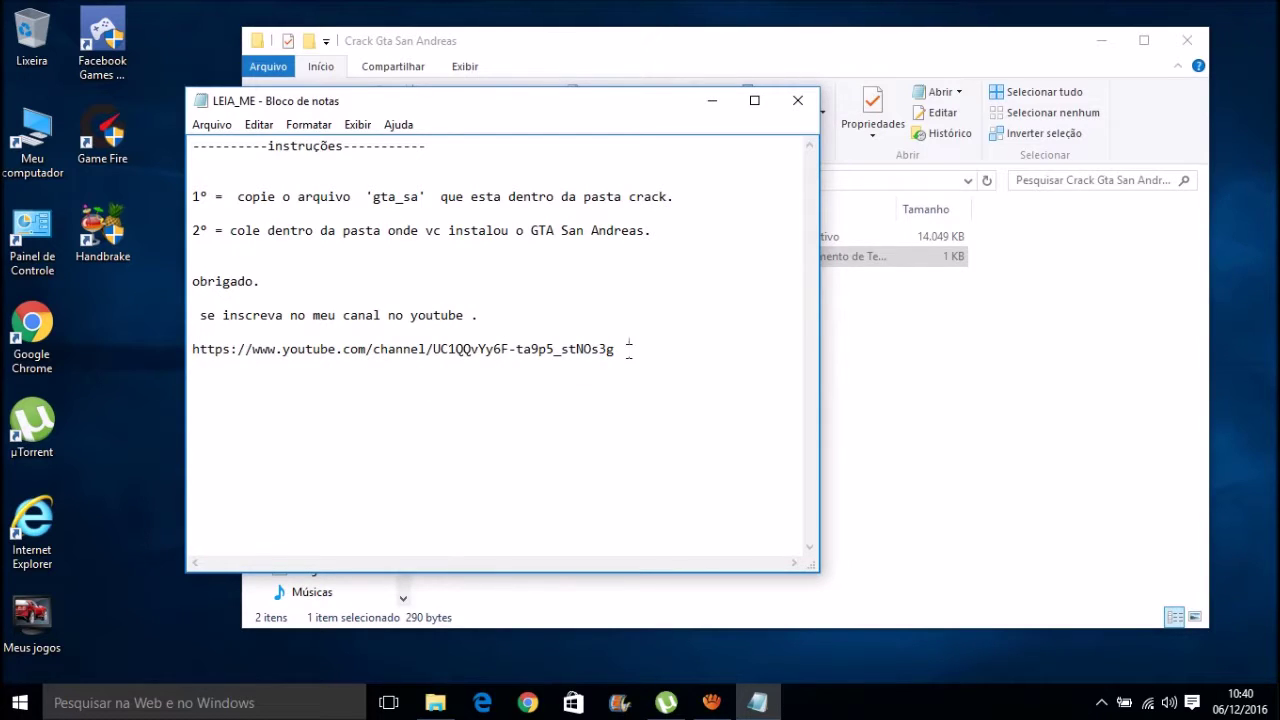
left_click_drag(629, 348, 192, 349)
left_click(283, 349)
left_click_drag(622, 353, 245, 349)
left_click(250, 349)
left_click(797, 100)
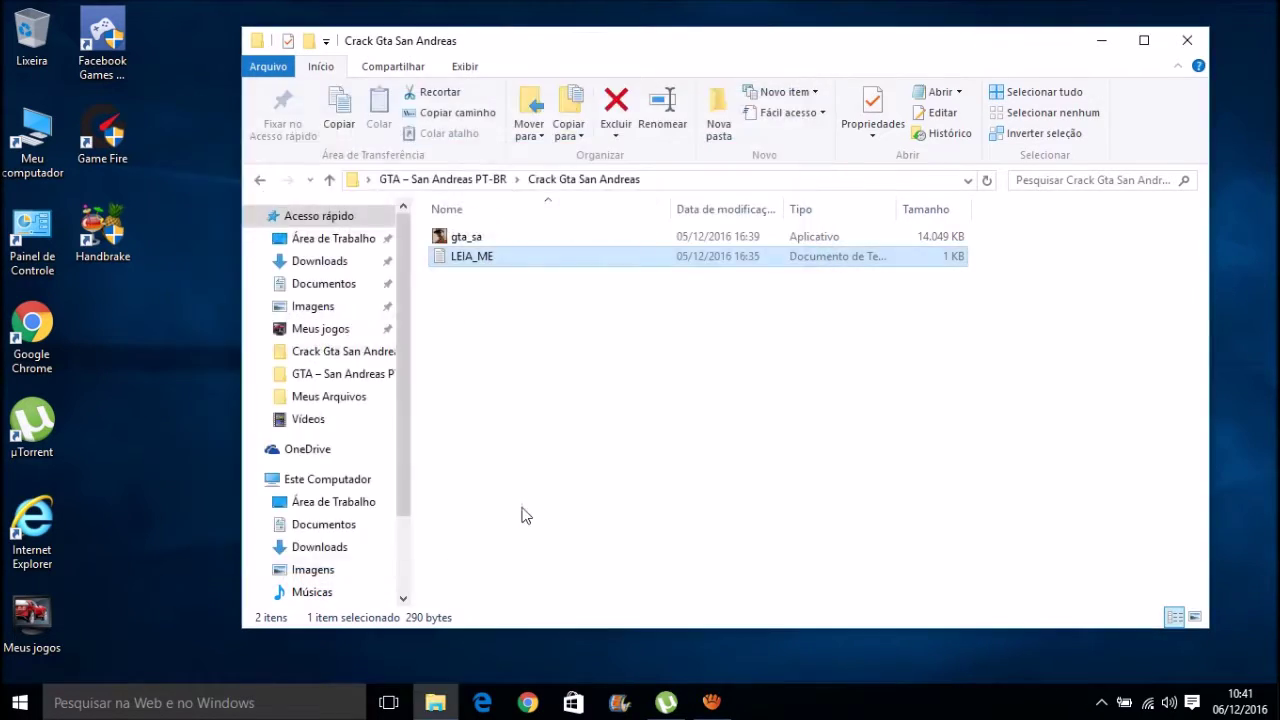
- Copy the gta_sa application from the Crack Gta San Andreas folder and close the folder window
left_click(501, 239)
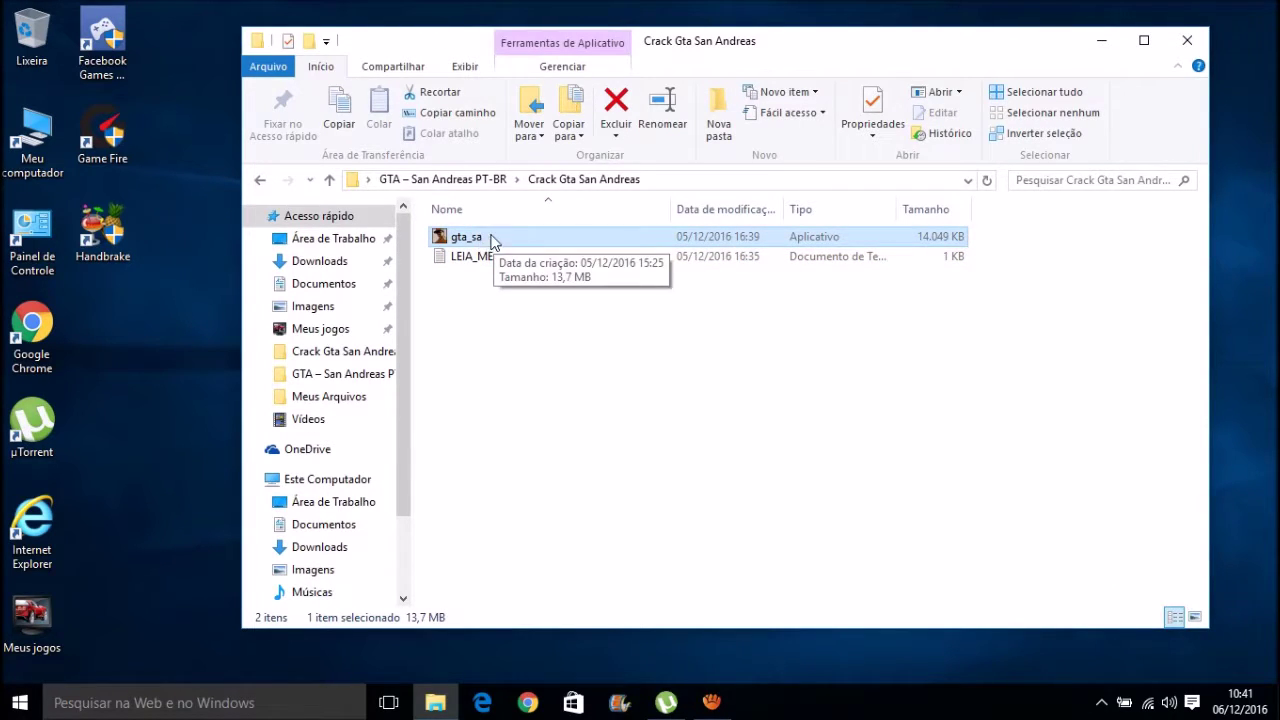
right_click(499, 232)
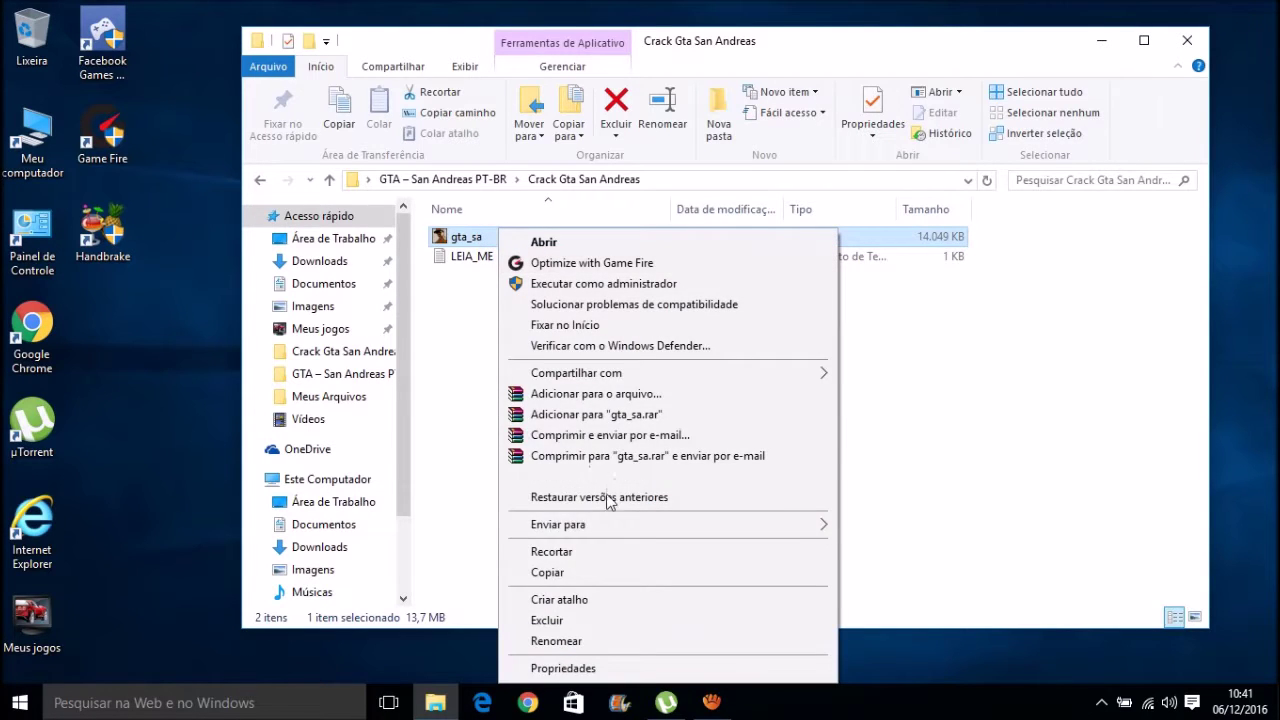
left_click(568, 572)
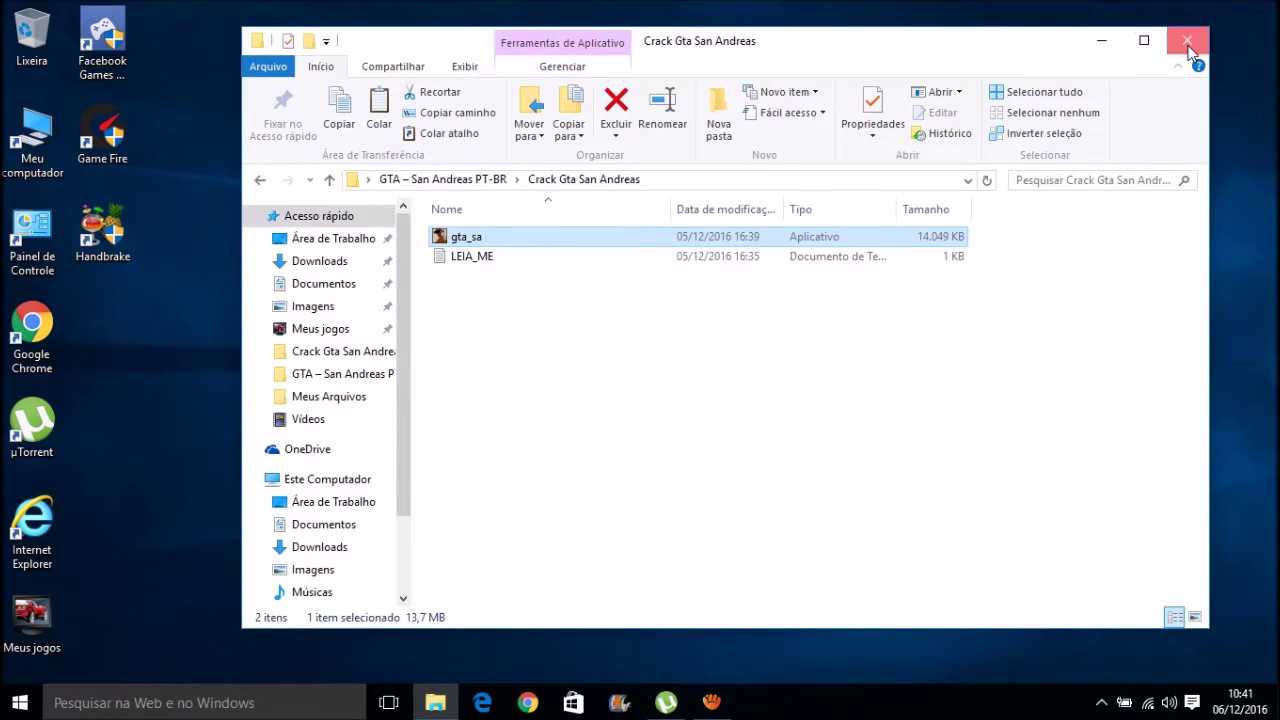
left_click(1187, 40)
- Paste gta_sa into the GTA San Andreas shortcut's file location, replacing the existing file with administrator permission, and close the folder
double_click(435, 324)
right_click(435, 325)
left_click(490, 212)
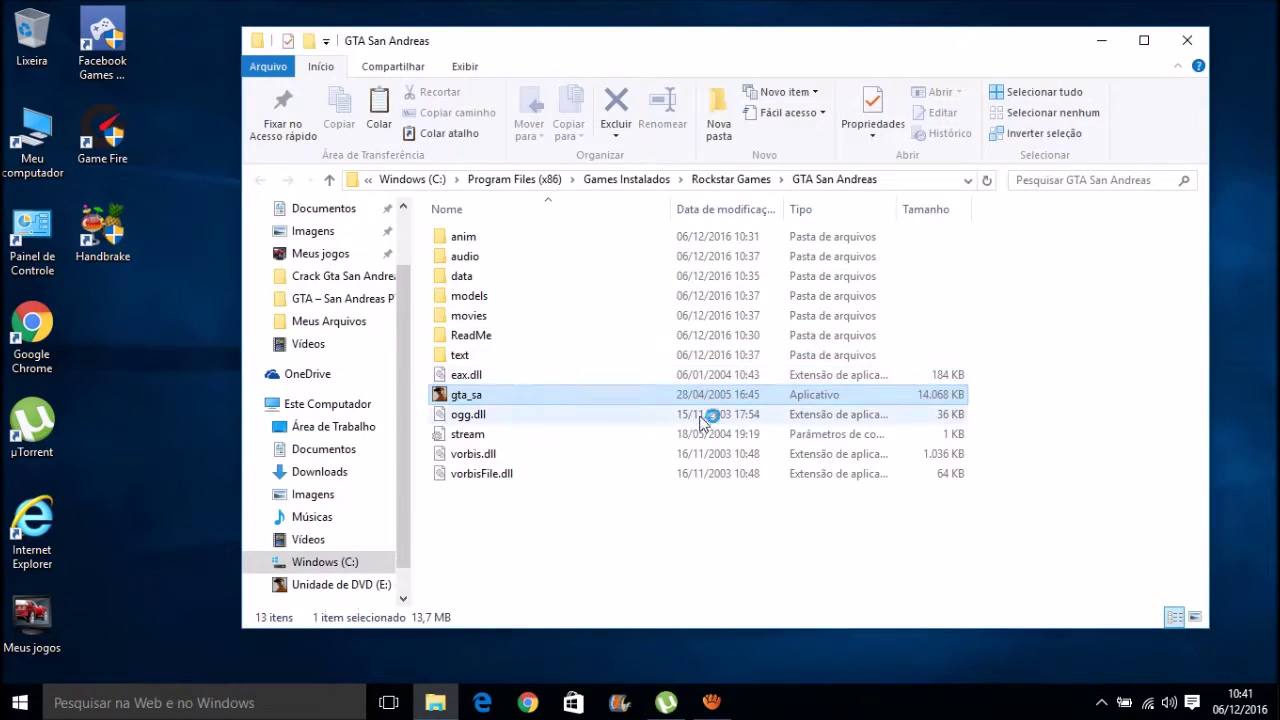
right_click(637, 546)
left_click(670, 397)
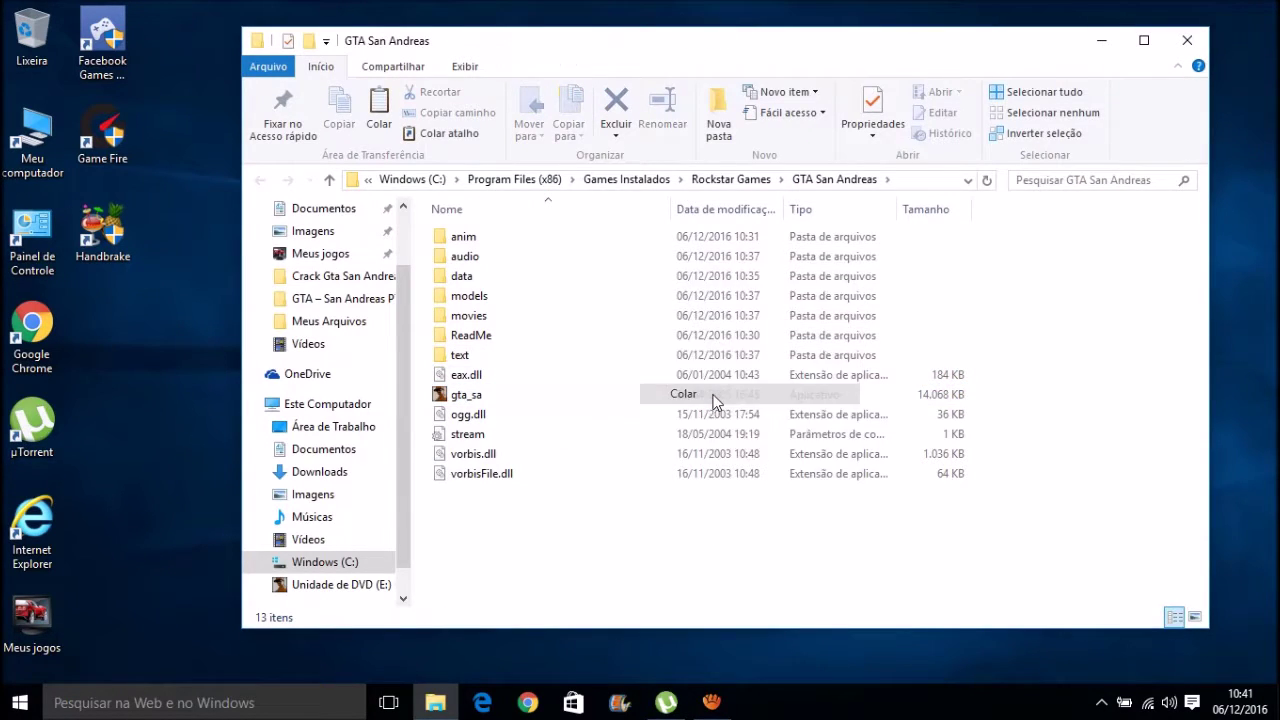
left_click(580, 200)
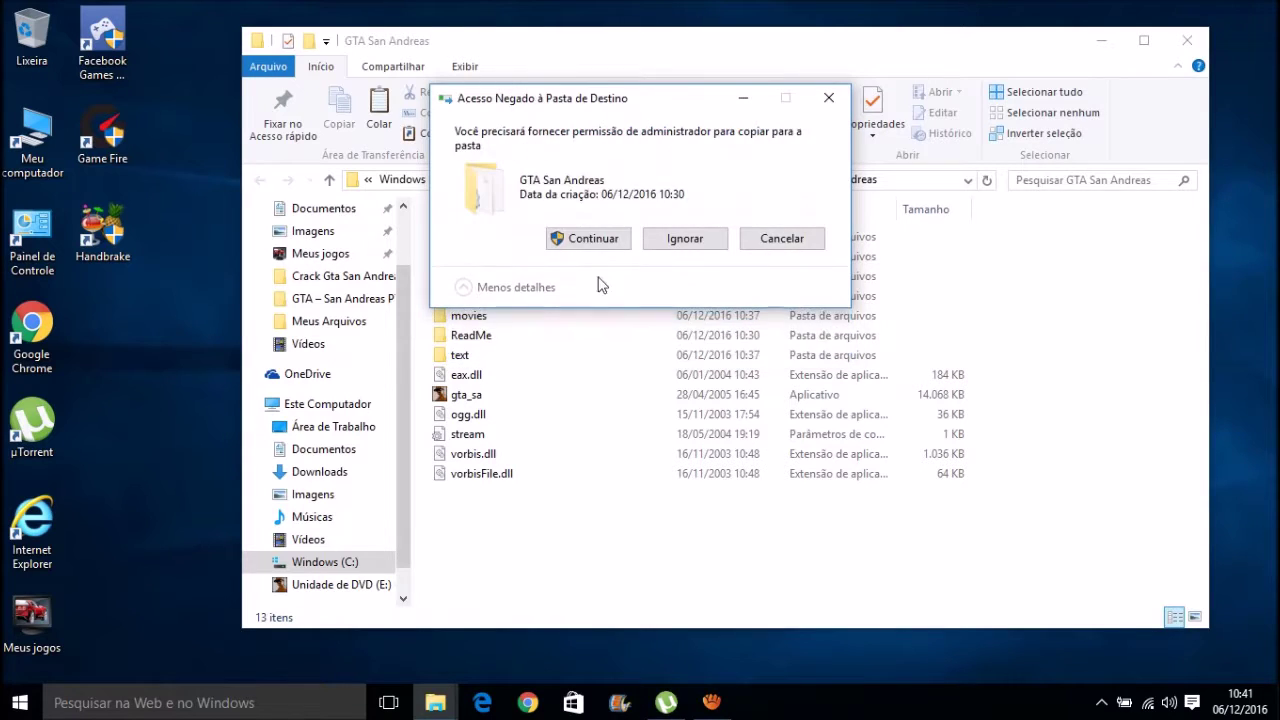
left_click(597, 247)
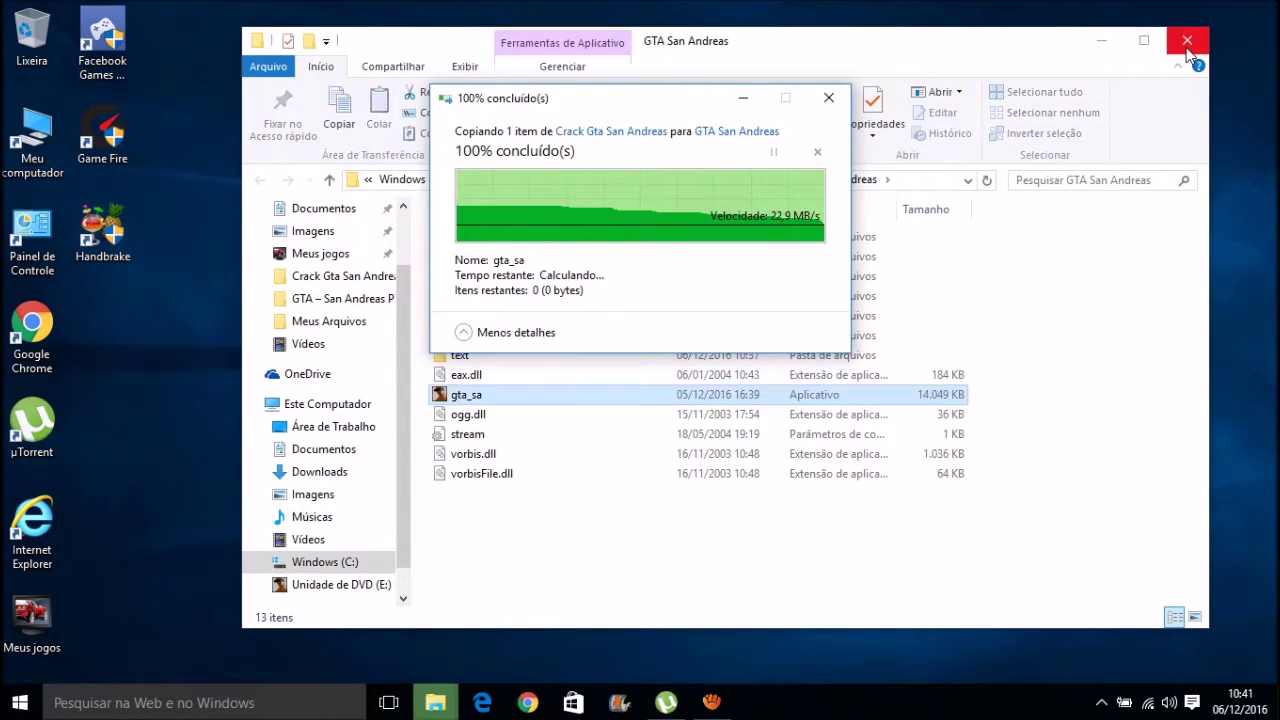
left_click(1187, 44)
- Run the Gta San Andreas(Tradução) installer from the GTA – San Andreas PT-BR folder
left_click(695, 325)
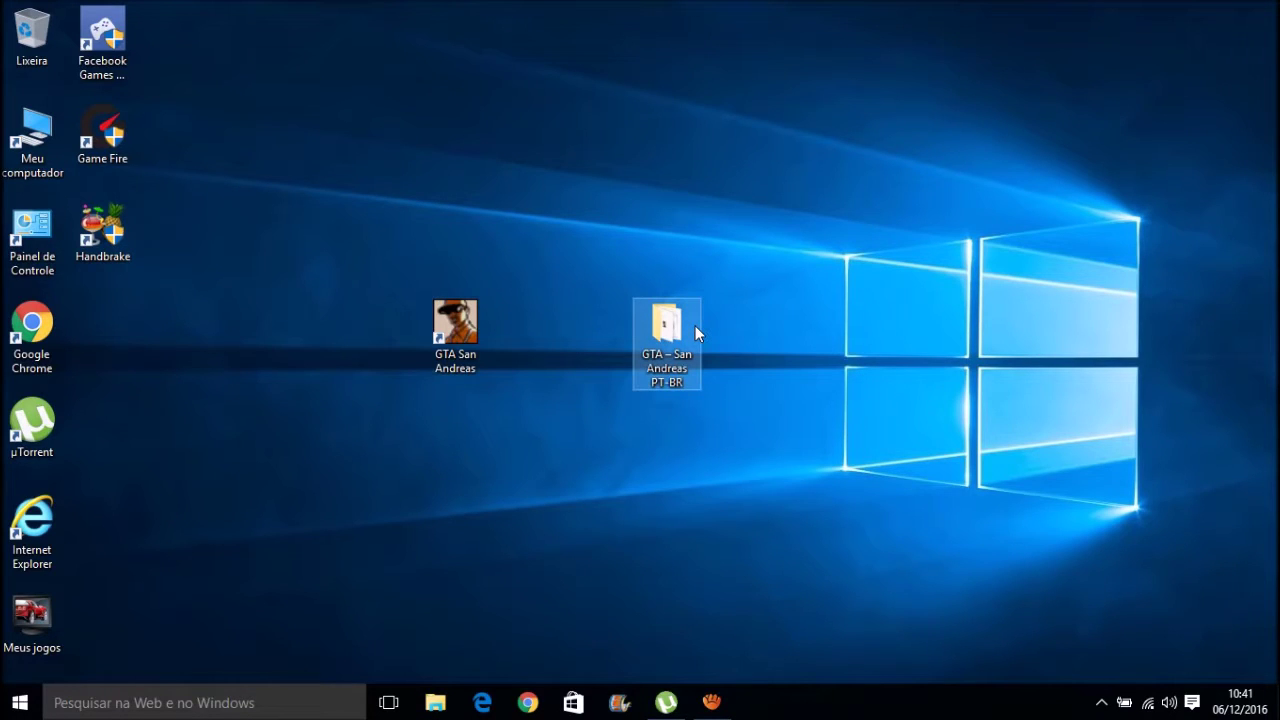
double_click(663, 365)
left_click(531, 257)
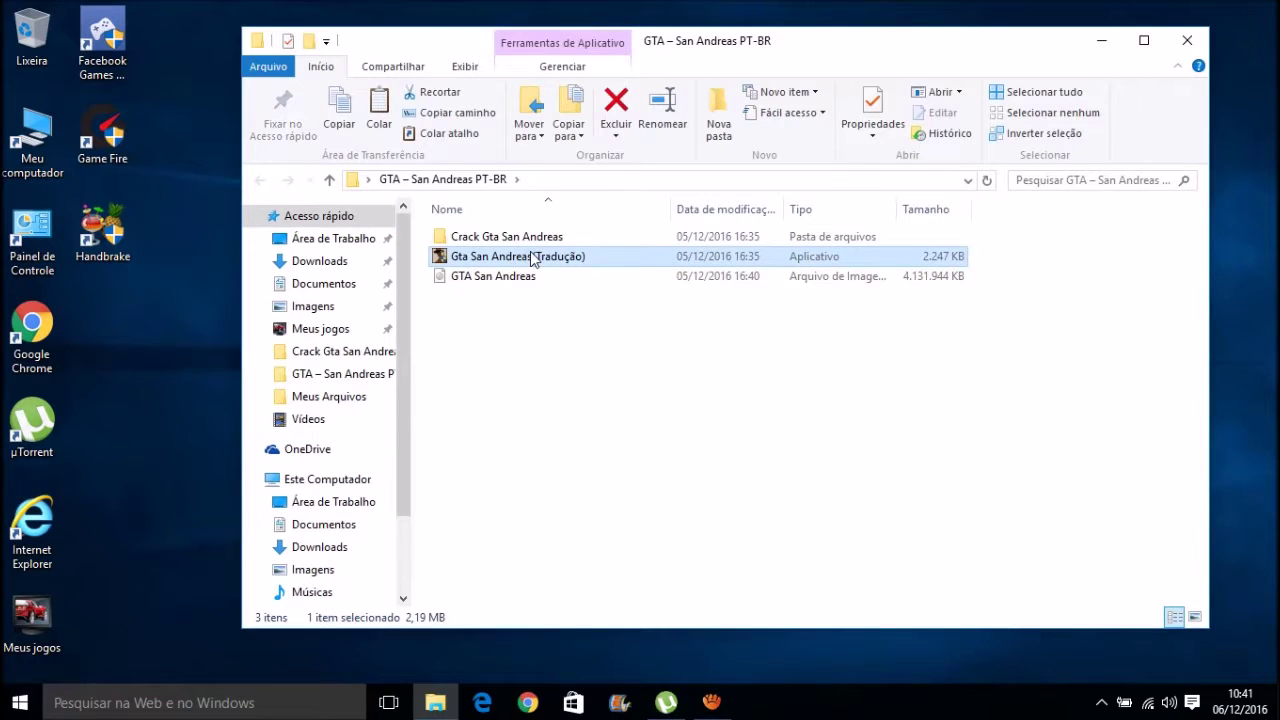
right_click(531, 257)
left_click(540, 250)
- Continue through the translation installer and accept its software license agreements
left_click(747, 508)
left_click(766, 508)
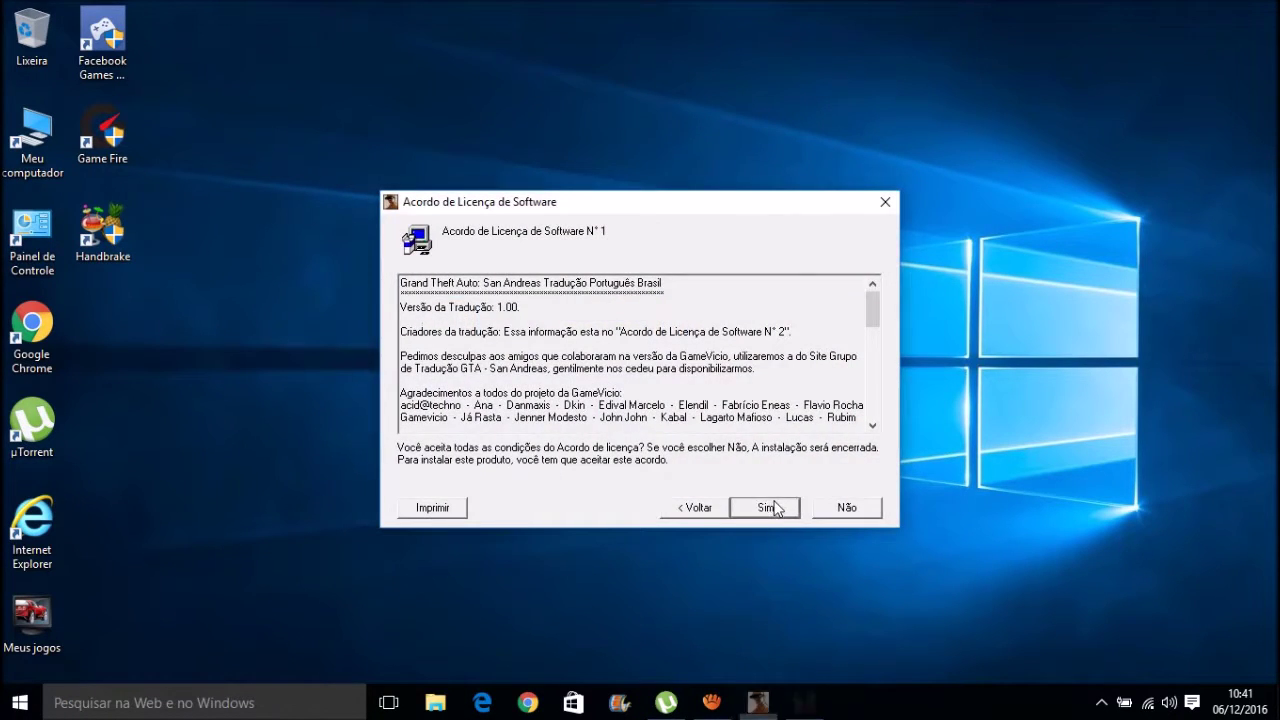
left_click(766, 507)
left_click(765, 507)
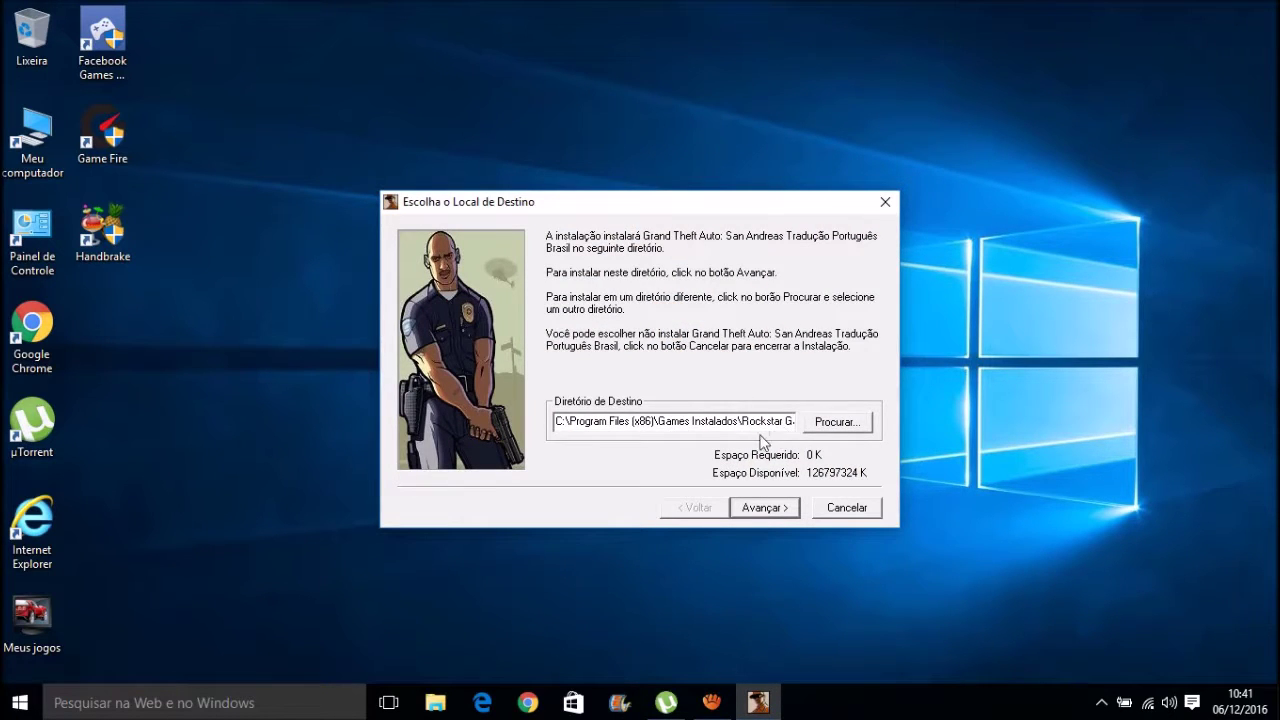
left_click(835, 424)
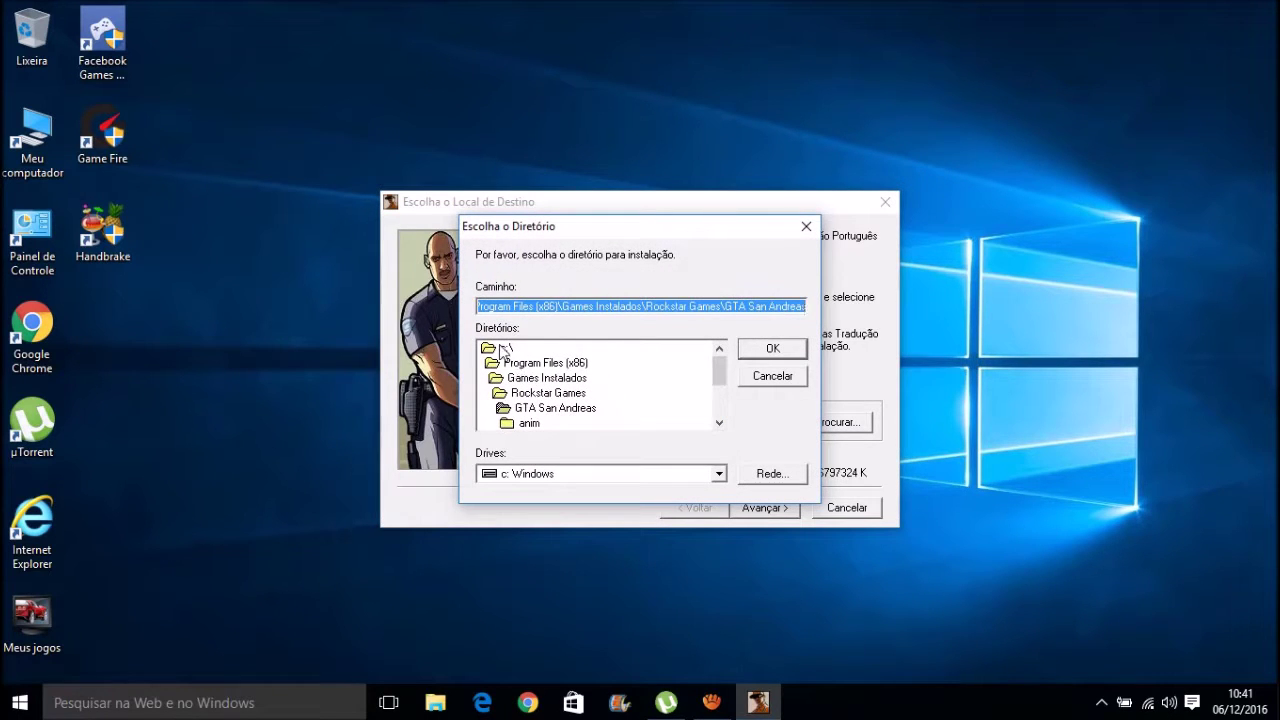
double_click(545, 364)
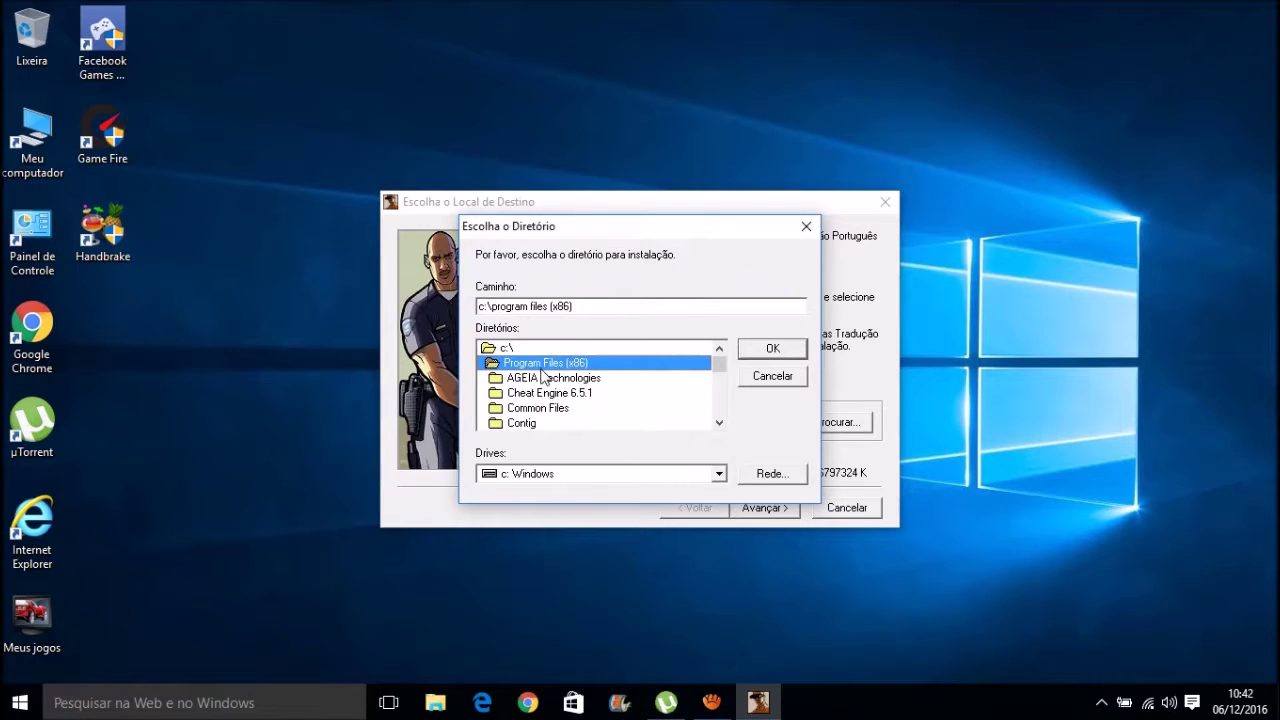
scroll(565, 430, "down", 1)
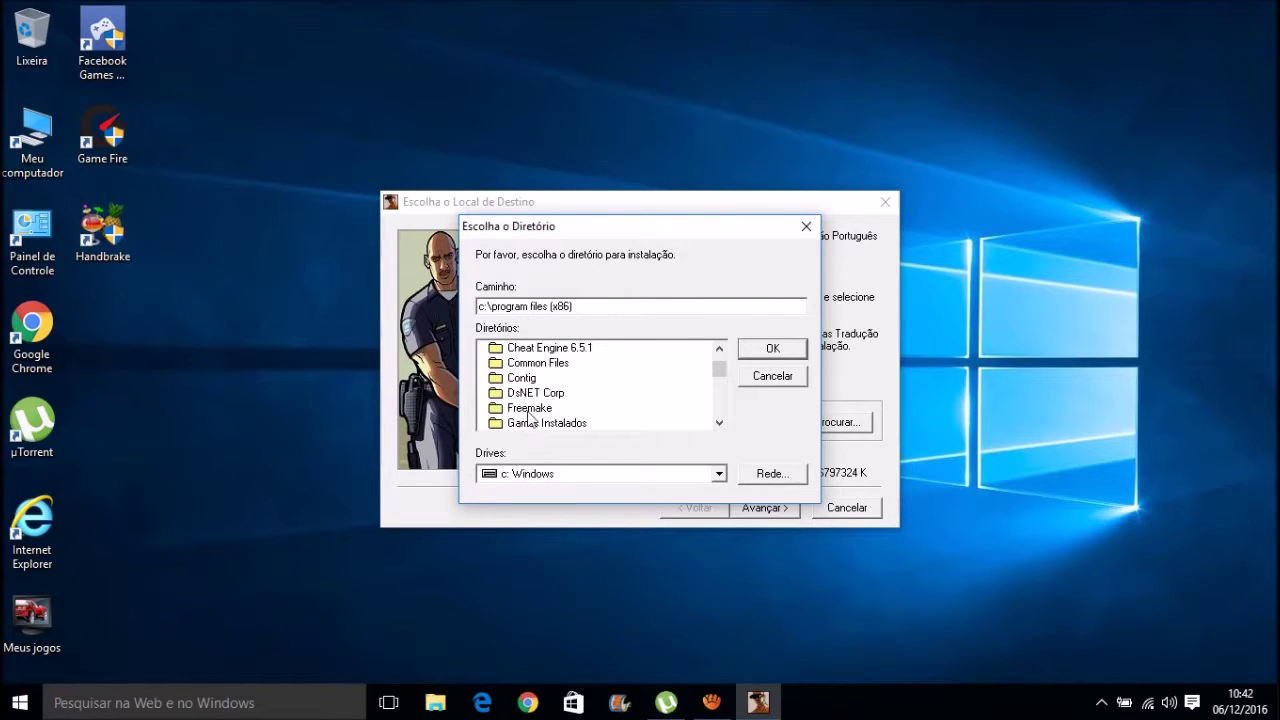
double_click(545, 424)
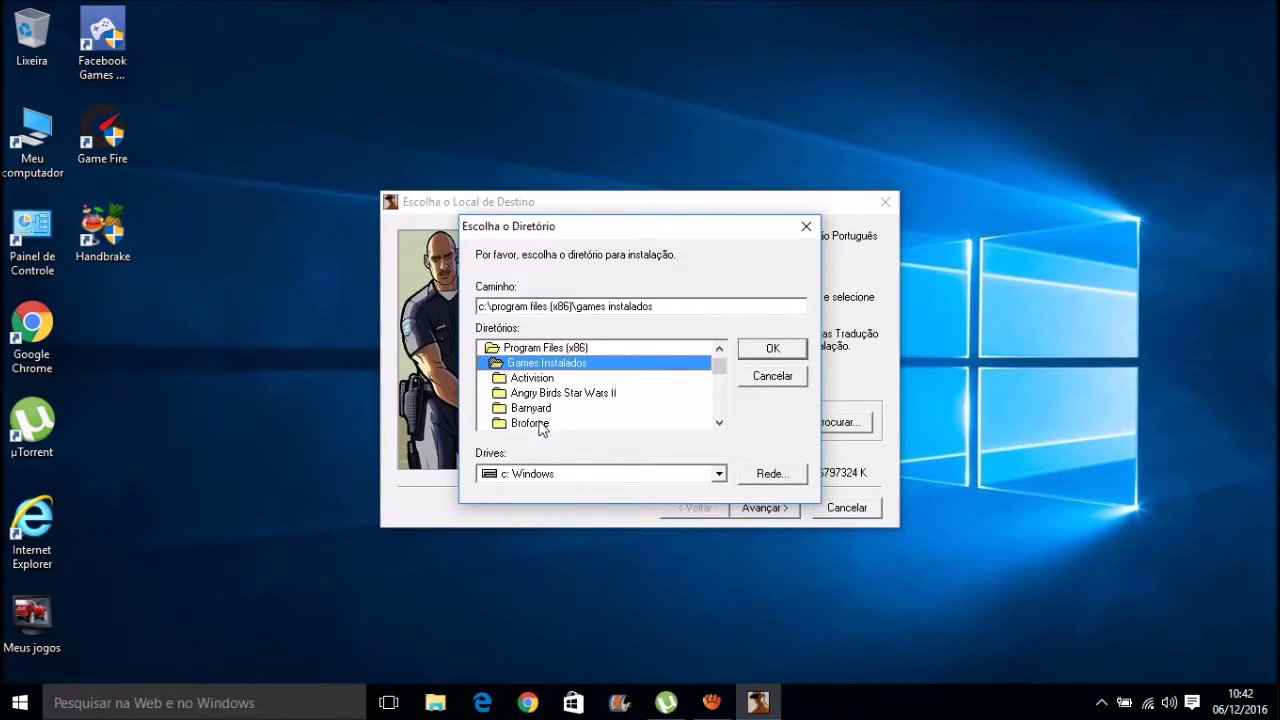
scroll(565, 420, "down", 1)
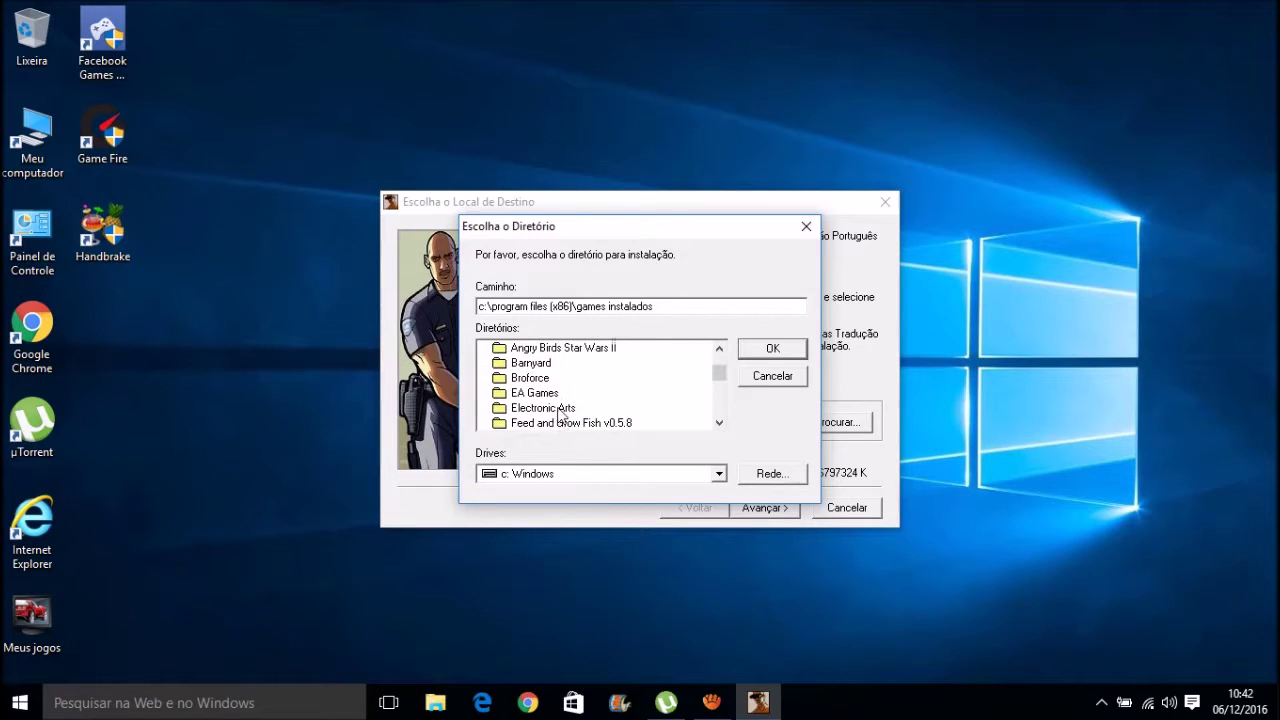
scroll(560, 416, "down", 3)
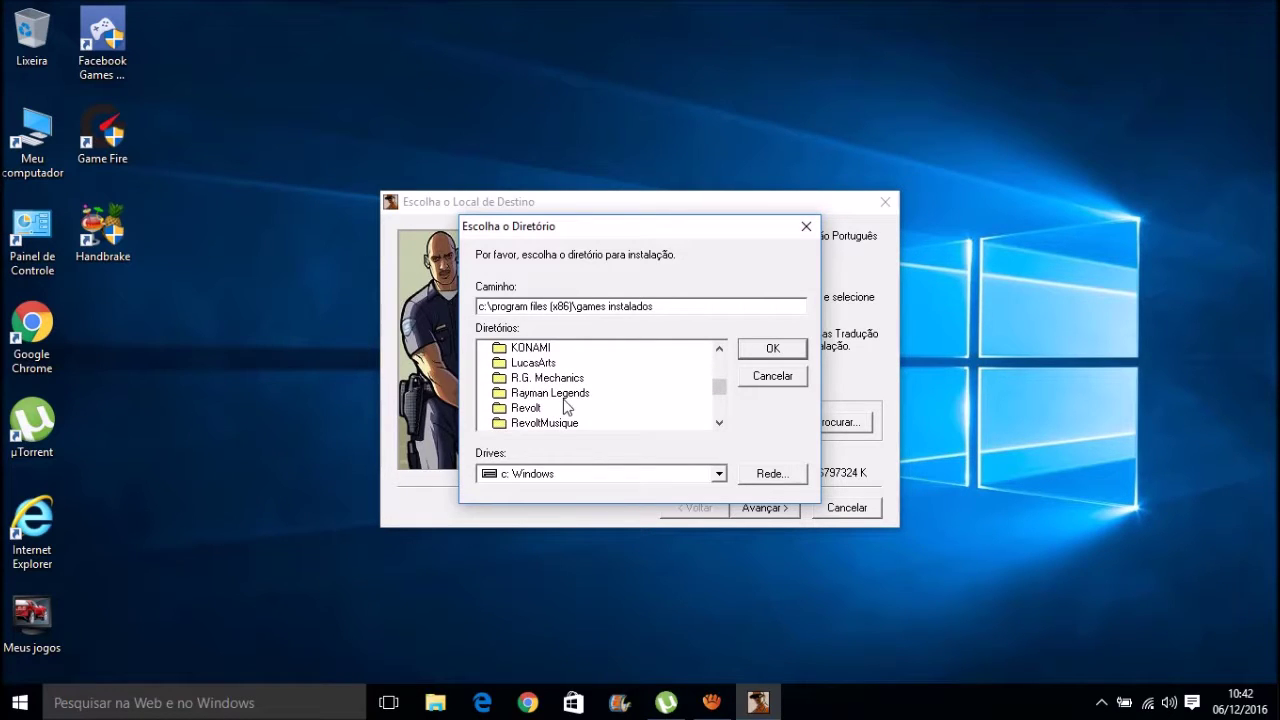
scroll(560, 420, "down", 3)
left_click(555, 393)
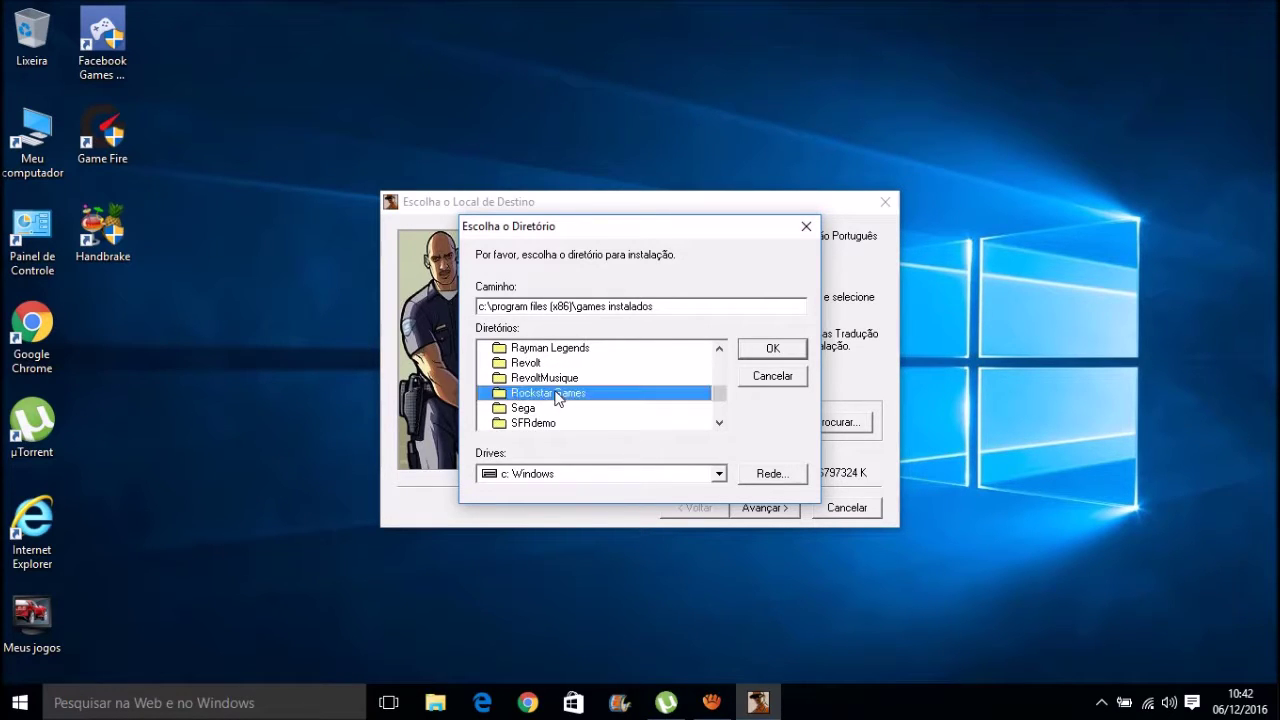
double_click(557, 398)
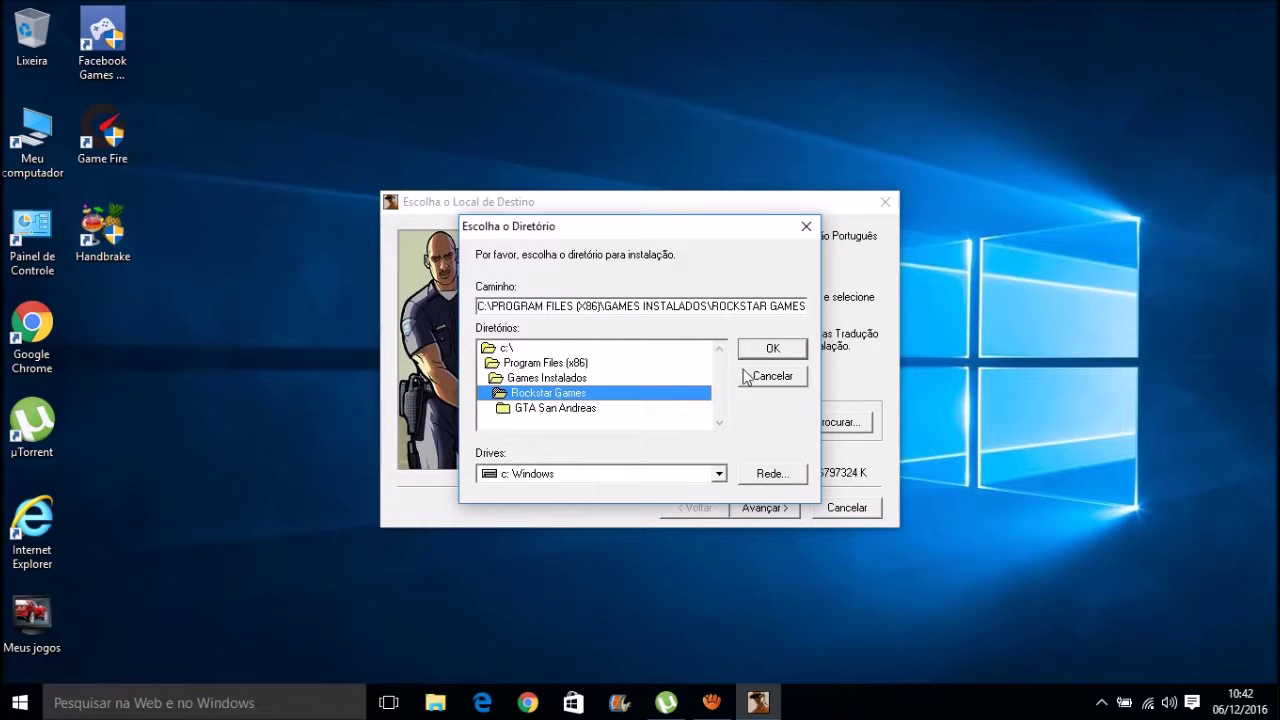
left_click(560, 410)
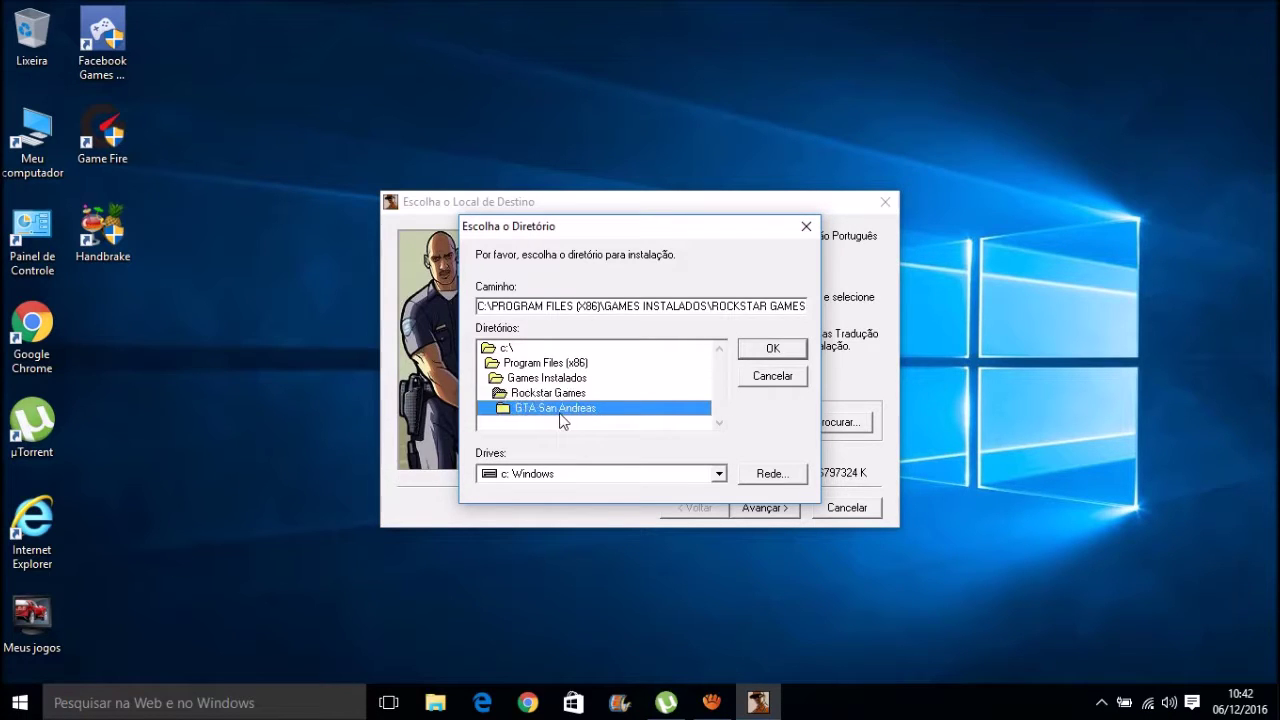
double_click(560, 410)
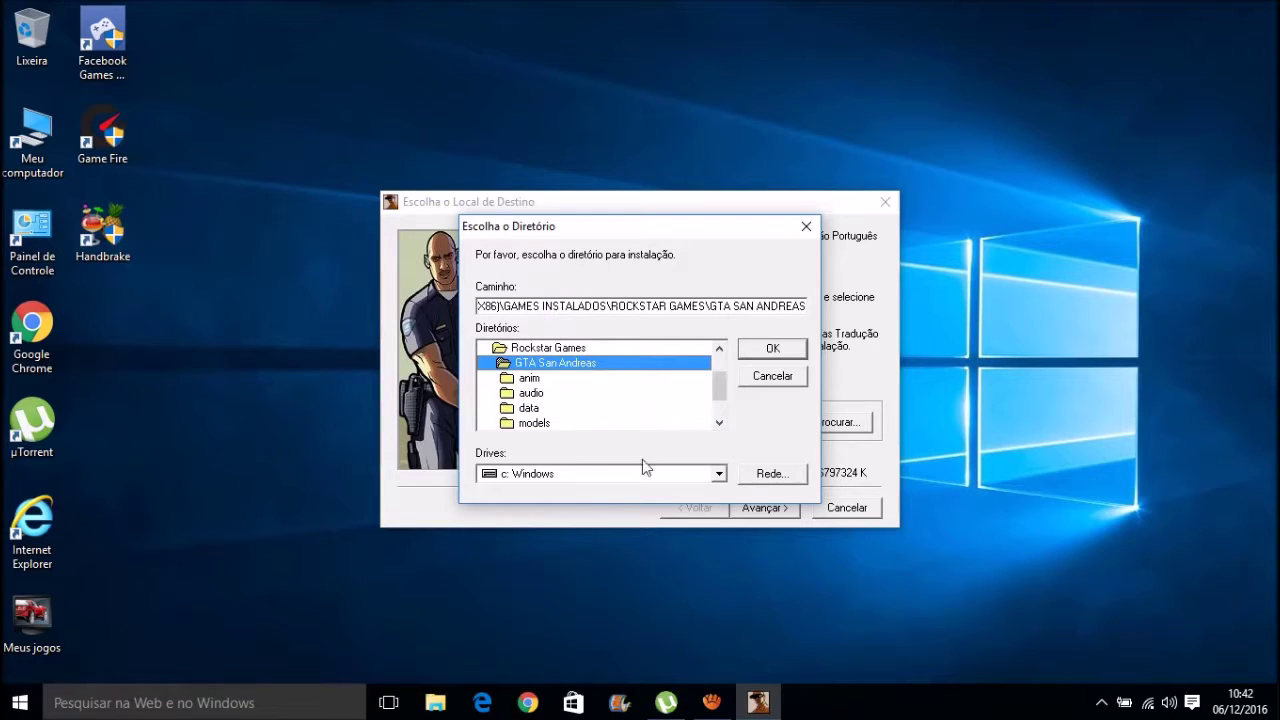
left_click(773, 377)
- Keep the GTA San Andreas destination directory, install the Instalar Tradução Português Brasil component and finish the translation setup
left_click_drag(670, 422, 791, 436)
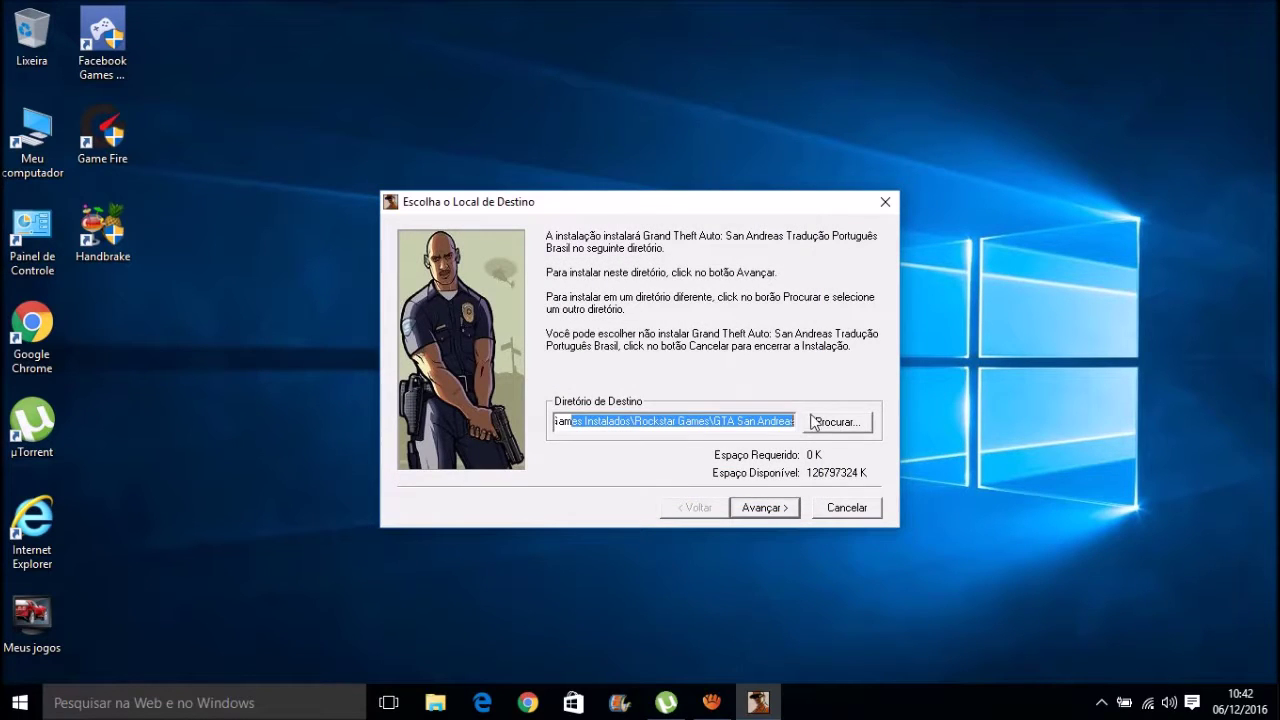
left_click(794, 418)
left_click(755, 511)
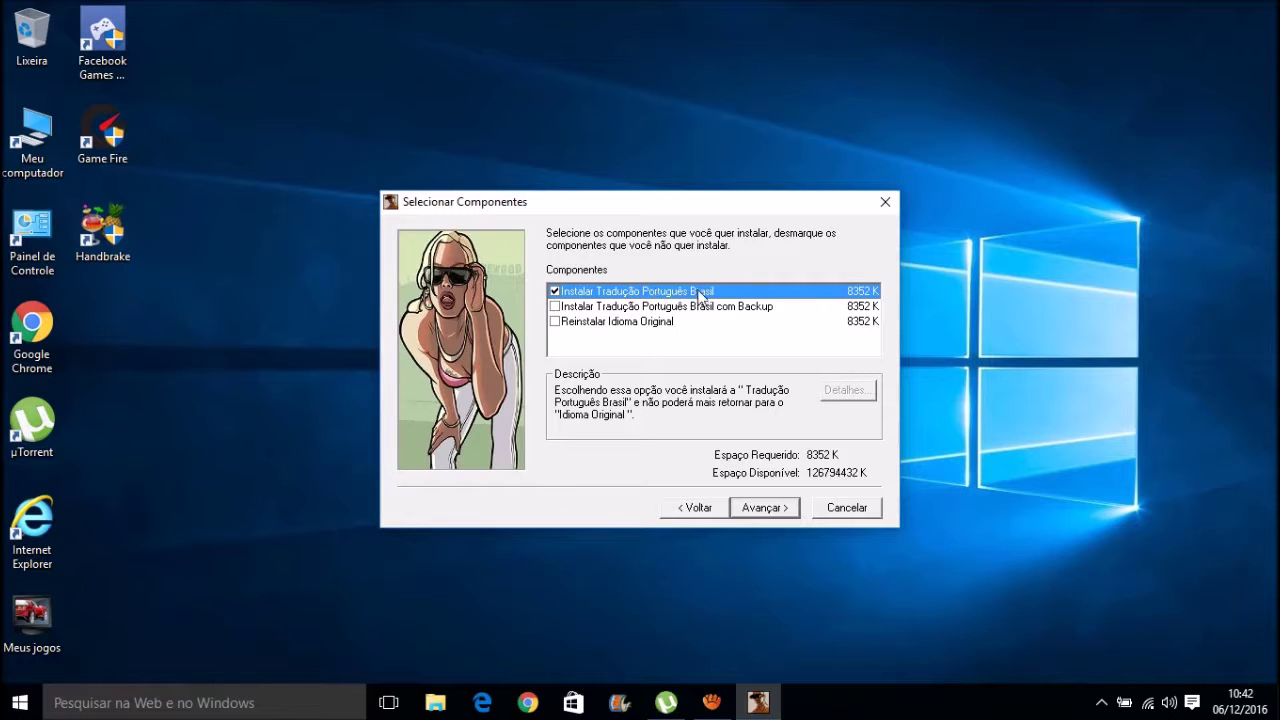
left_click(747, 510)
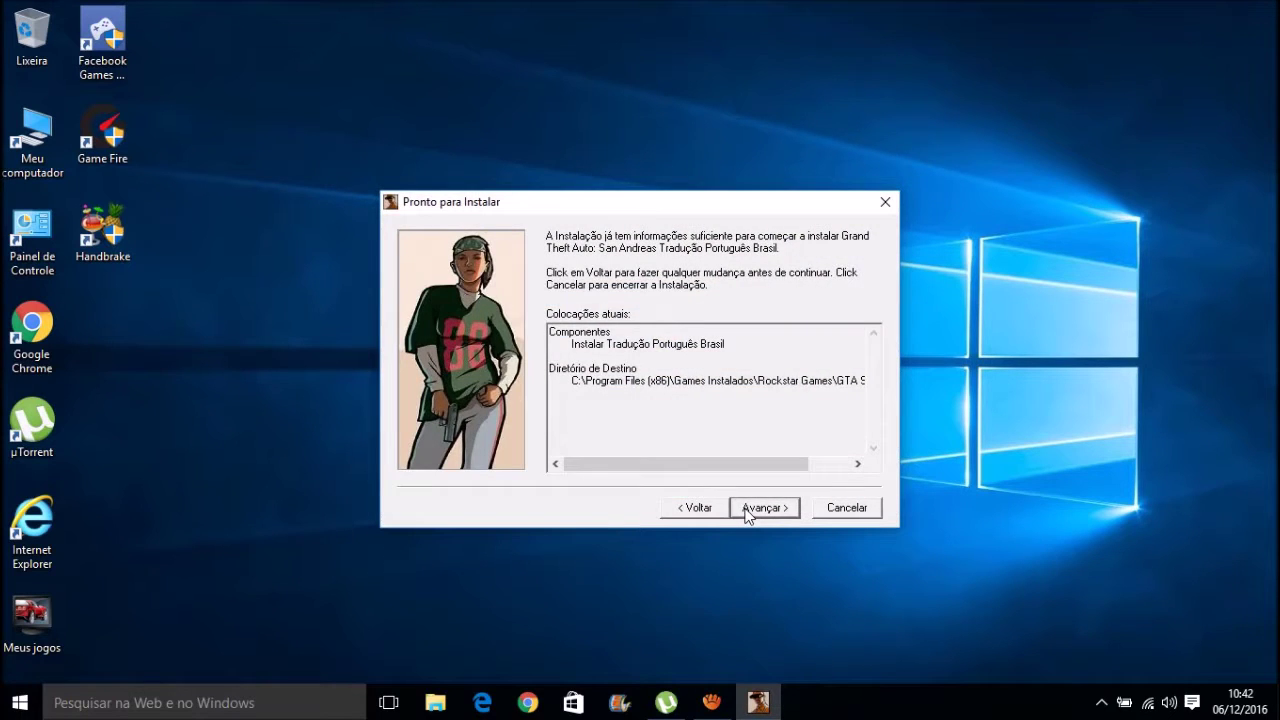
left_click(756, 511)
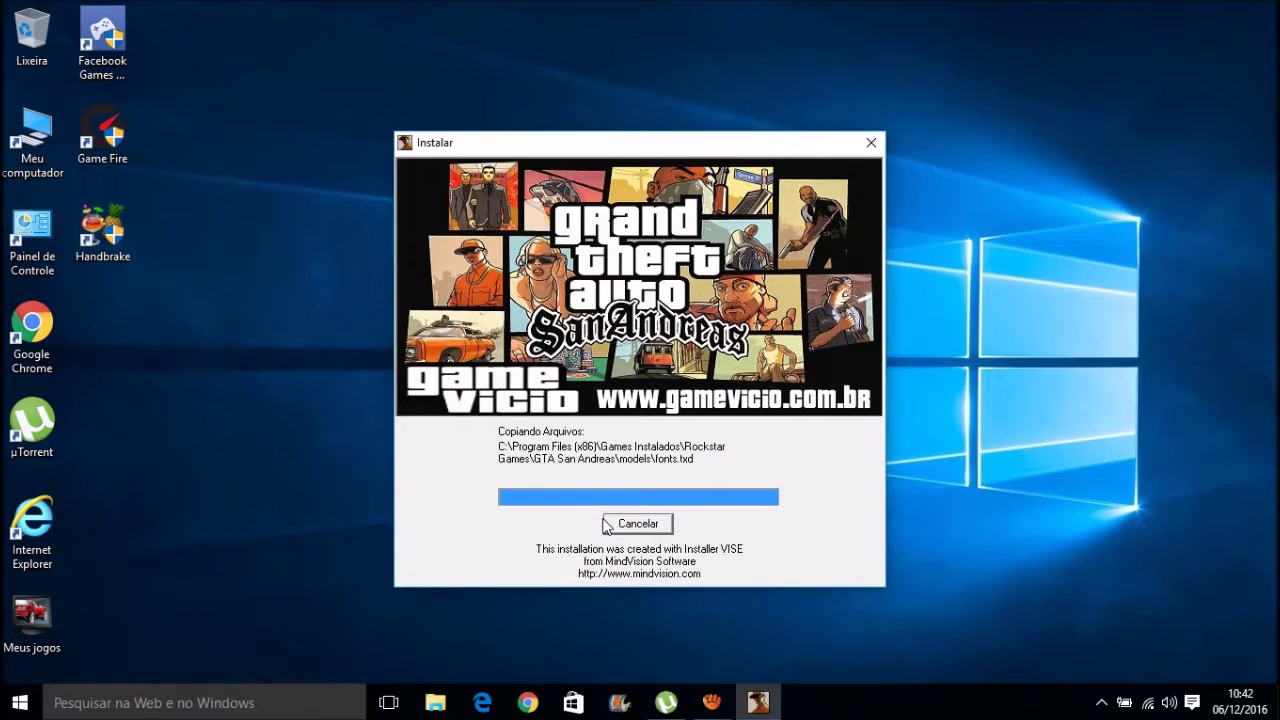
left_click(764, 507)
left_click_drag(757, 517, 354, 208)
left_click(391, 233)
right_click(392, 234)
left_click(417, 289)
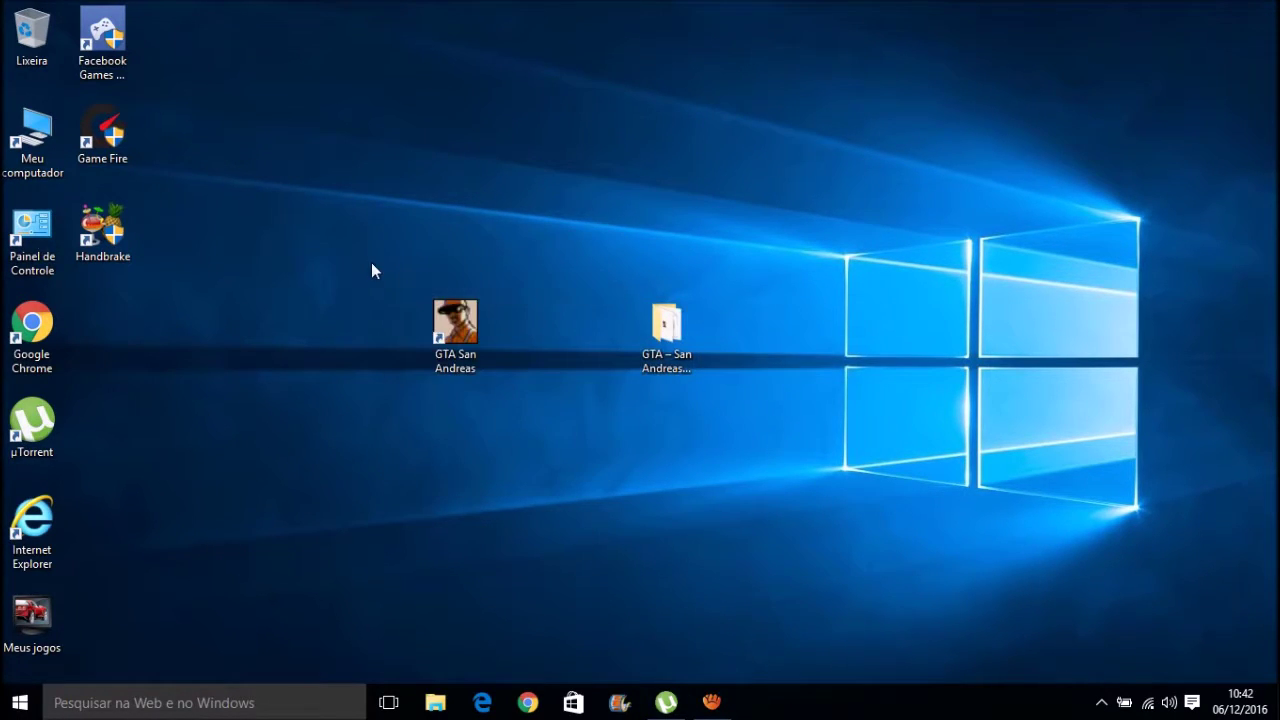
key("Return")
left_click(941, 384)
right_click(944, 385)
left_click(985, 281)
left_click(1187, 40)
- Run the GTA San Andreas desktop shortcut as administrator
right_click(469, 312)
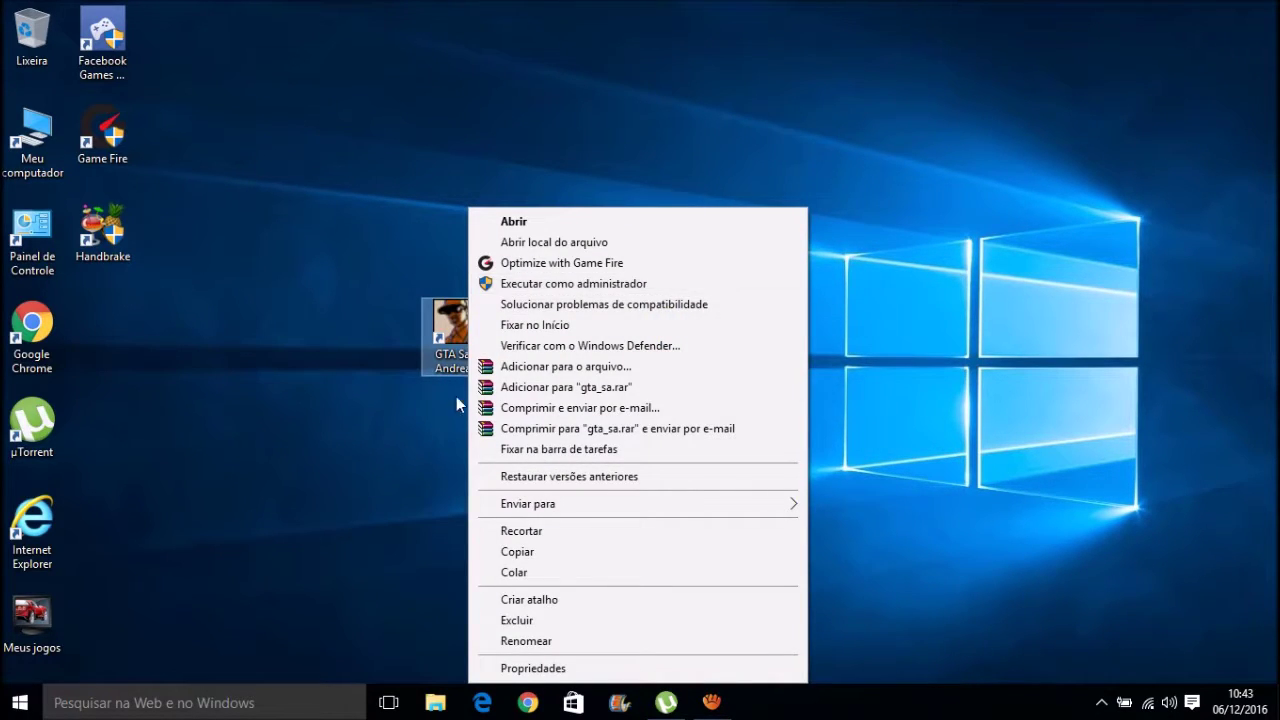
left_click(503, 284)
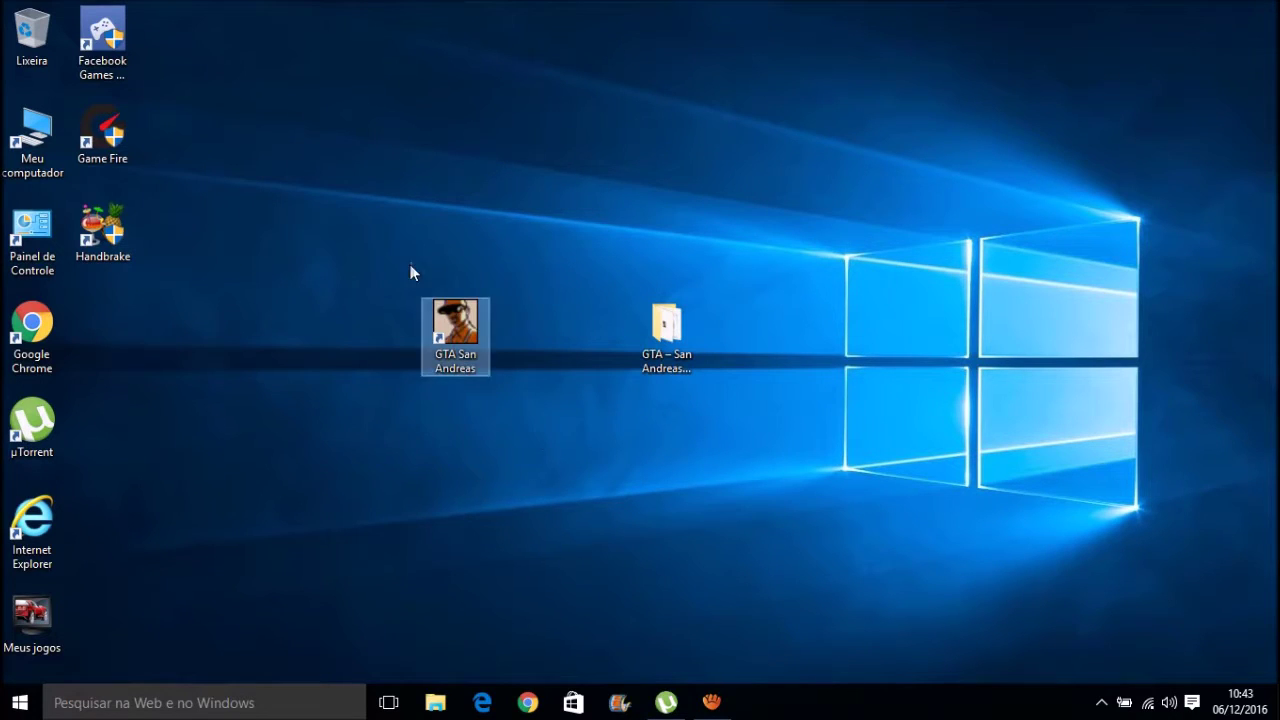
right_click(457, 355)
left_click(409, 388)
left_click_drag(400, 410, 564, 182)
left_click_drag(549, 443, 300, 134)
left_click_drag(577, 420, 390, 150)
left_click_drag(569, 471, 320, 200)
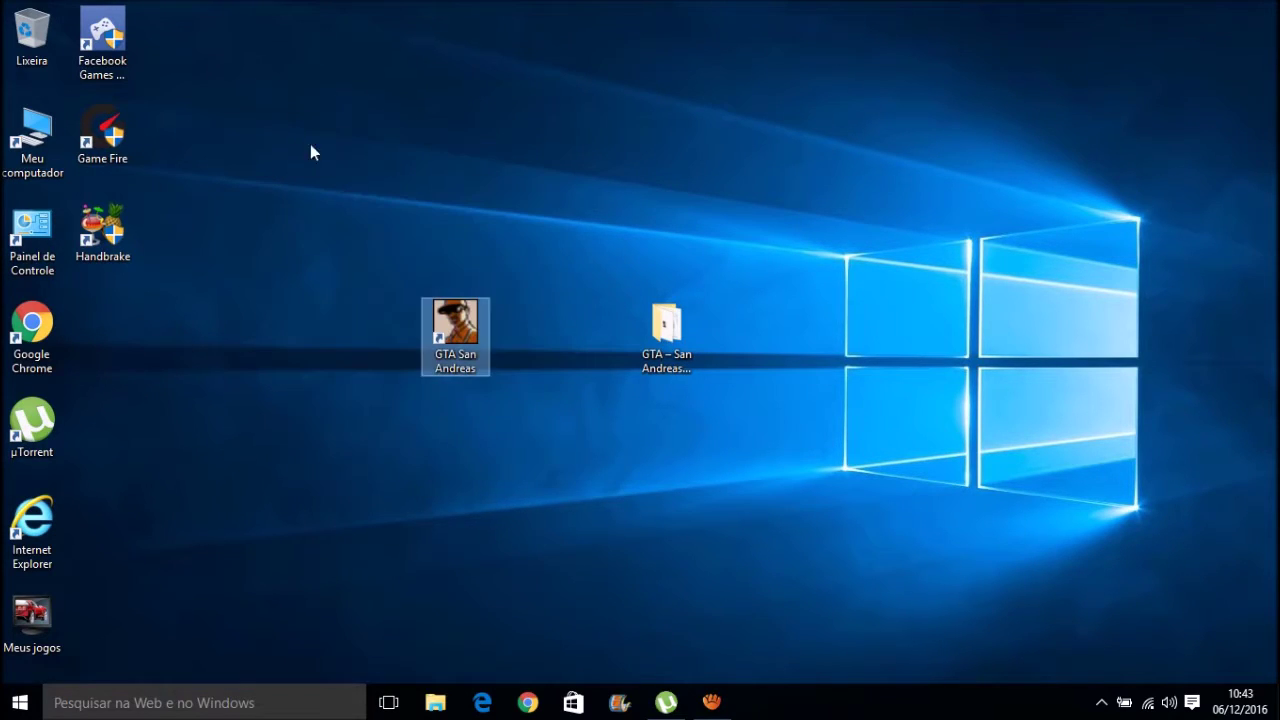